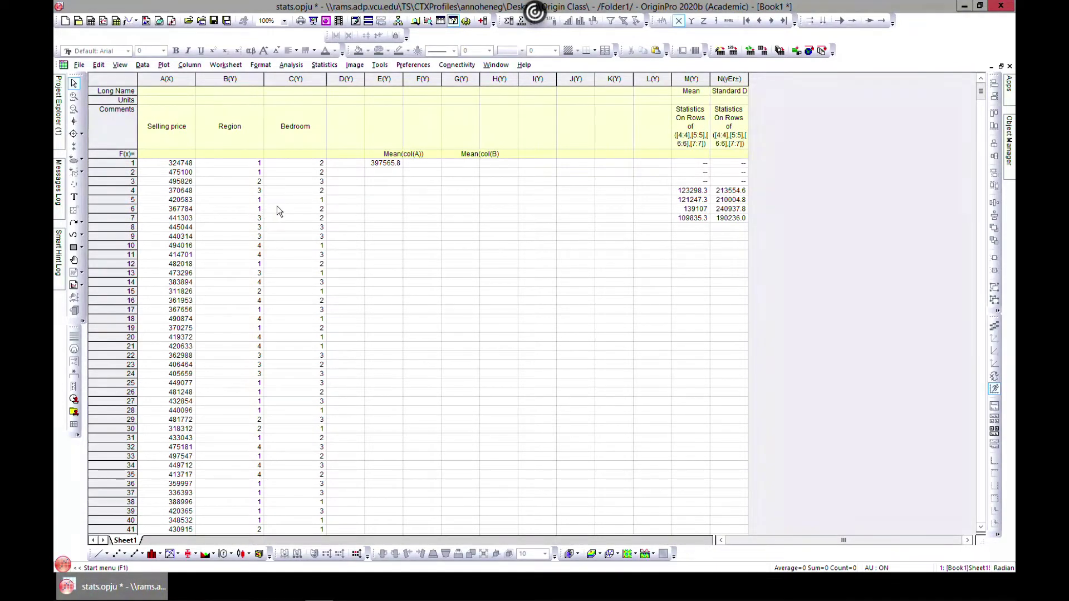
Replace the Selling price column's data with 1000 random numbers from 300000 to 500000 in increments of 50000.
click(167, 79)
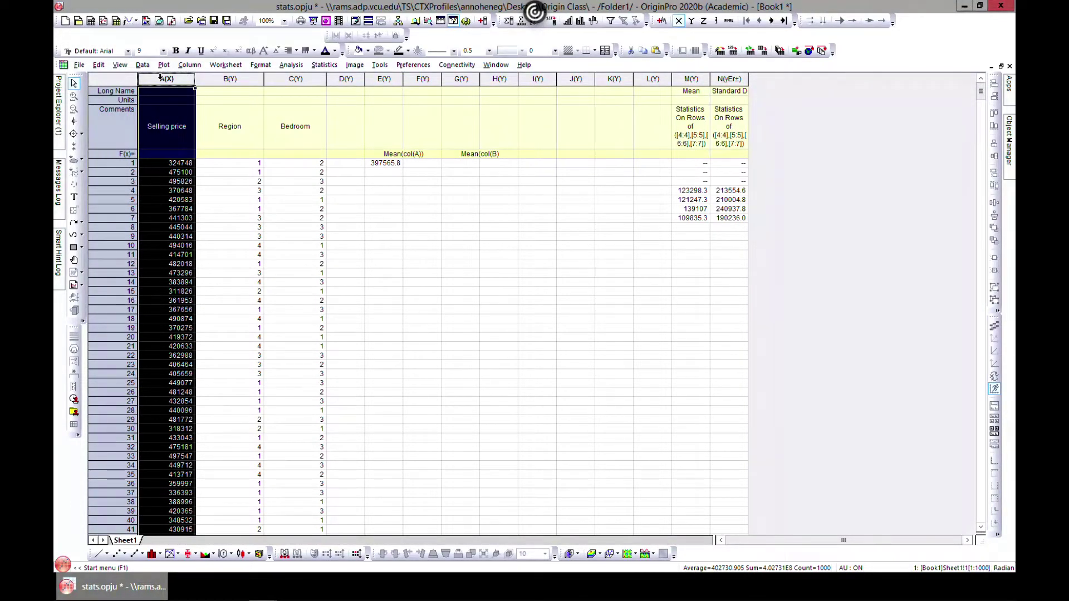
key(Delete)
right_click(161, 101)
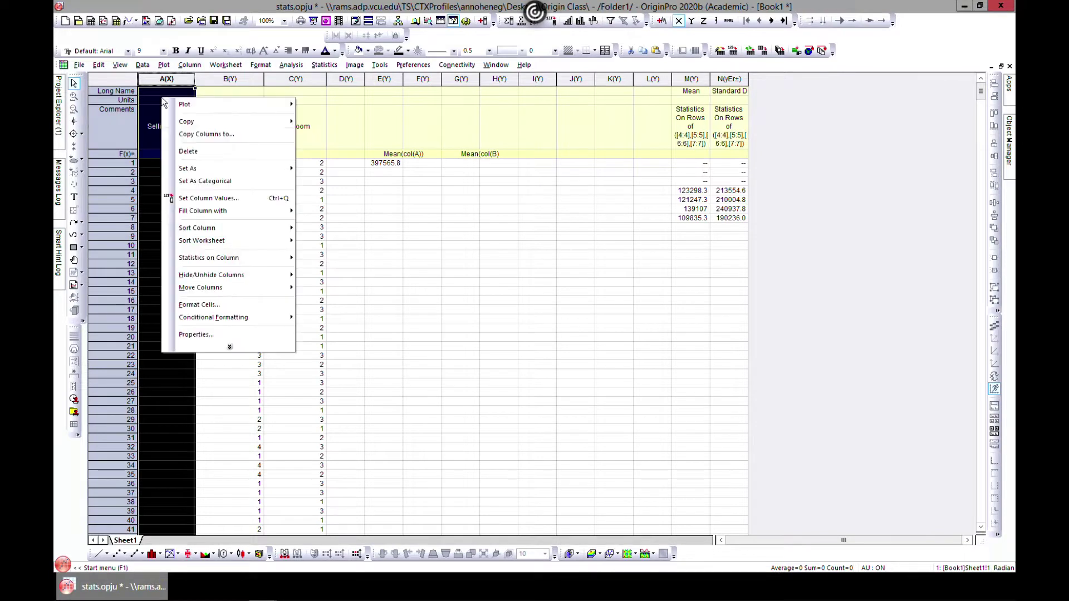
mouse_move(253, 209)
click(320, 211)
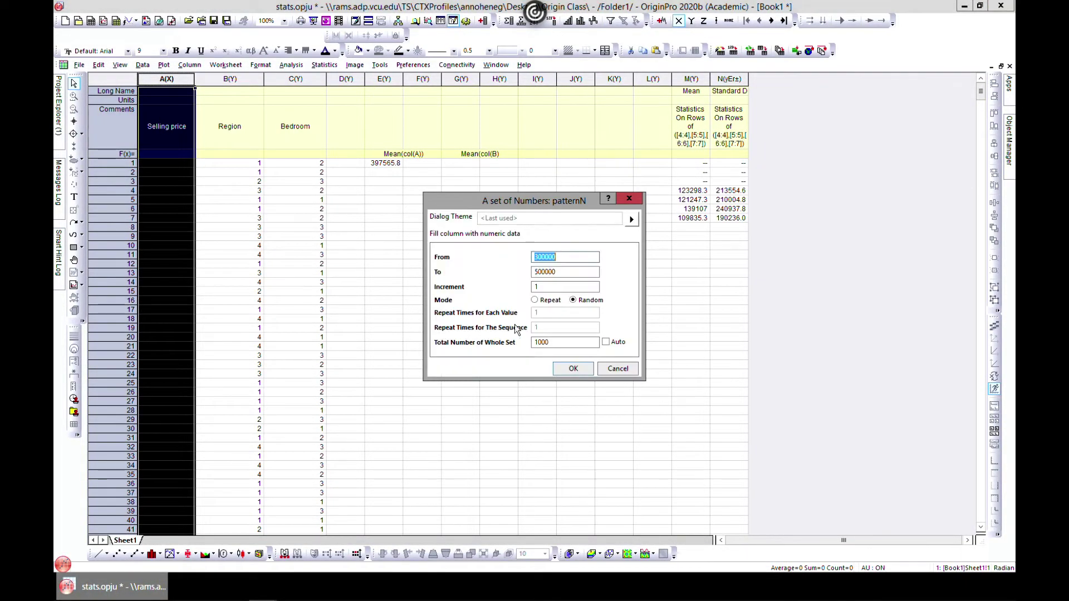
click(545, 289)
text(0000)
click(575, 369)
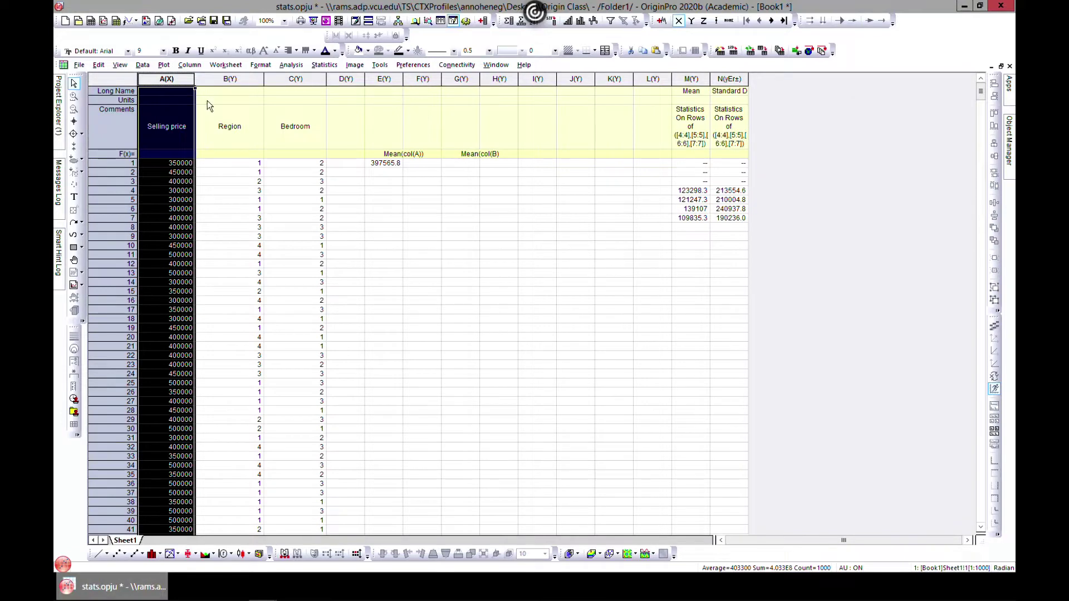
click(230, 79)
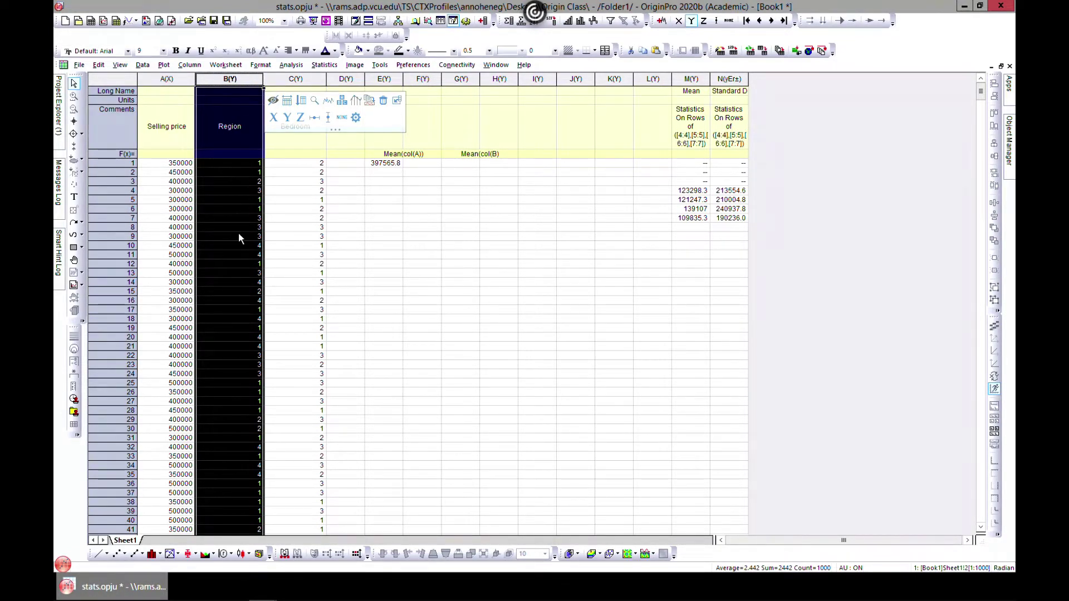
click(297, 81)
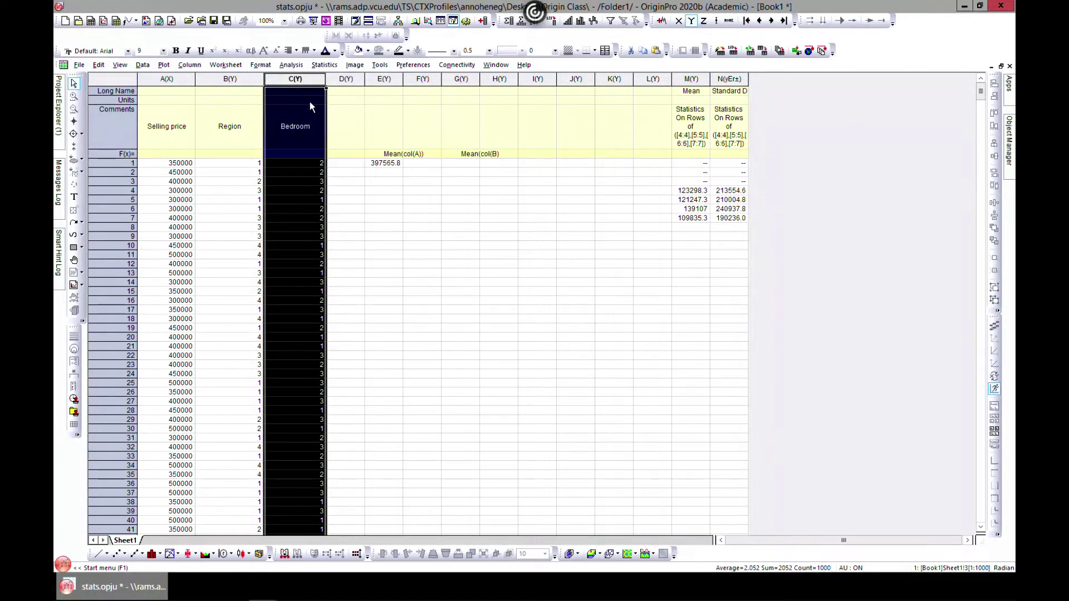
mouse_move(297, 79)
mouse_move(981, 91)
mouse_down()
mouse_move(982, 525)
mouse_move(981, 92)
mouse_up()
click(821, 241)
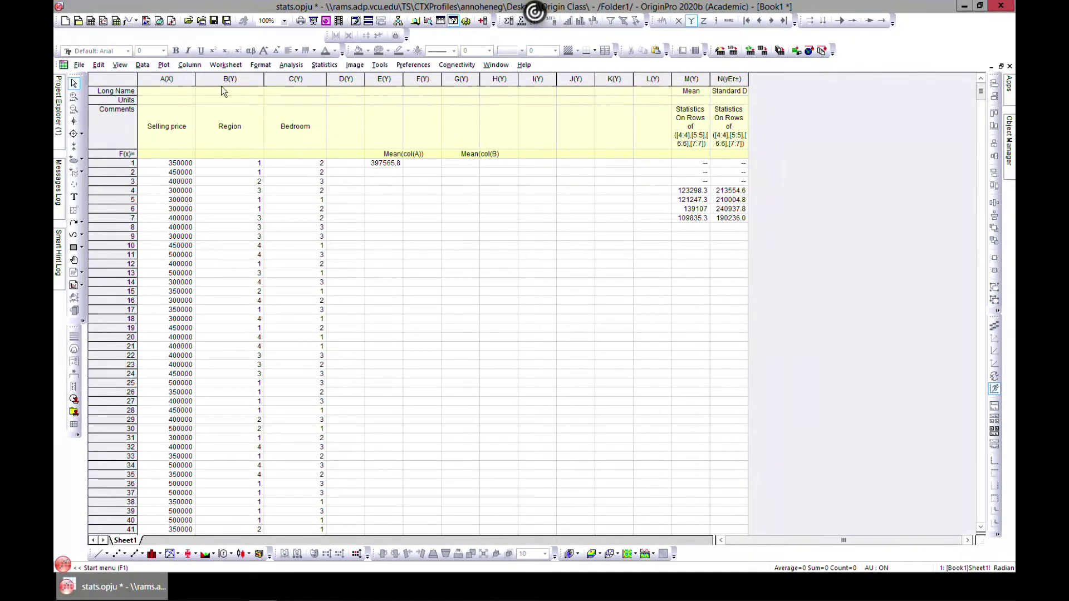
click(167, 79)
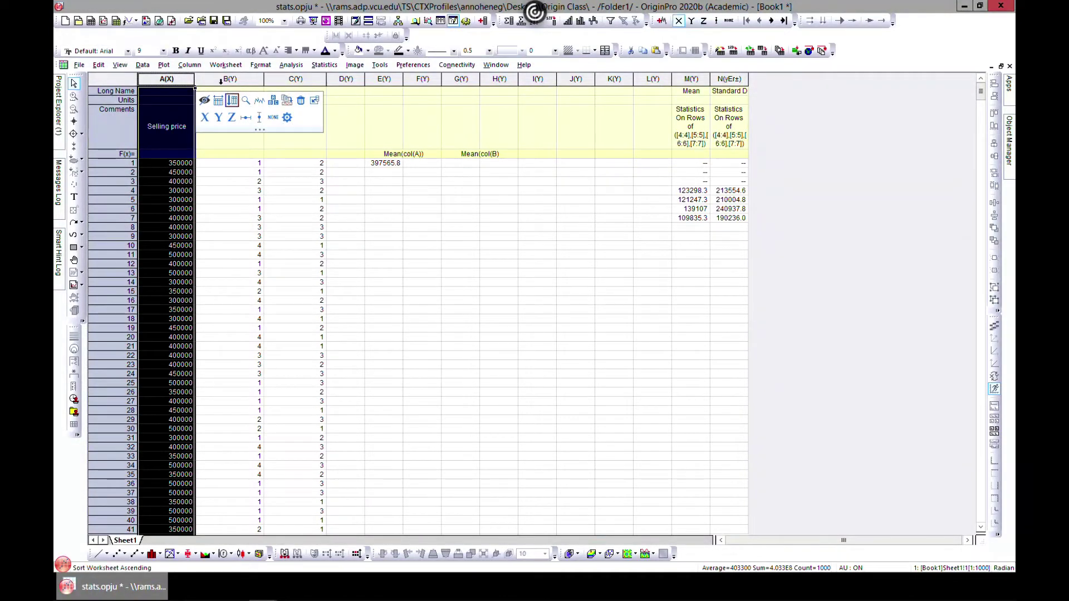
click(811, 159)
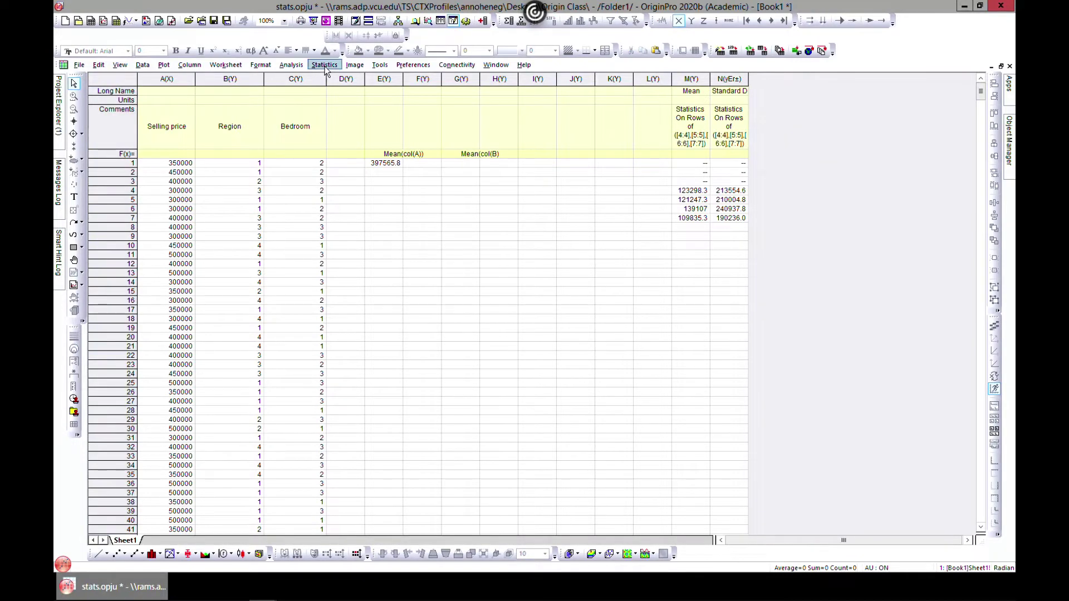
Start a Cross Tabulation and Chi-Square analysis and assign column A (Selling price) as the row variable.
click(324, 66)
mouse_move(342, 98)
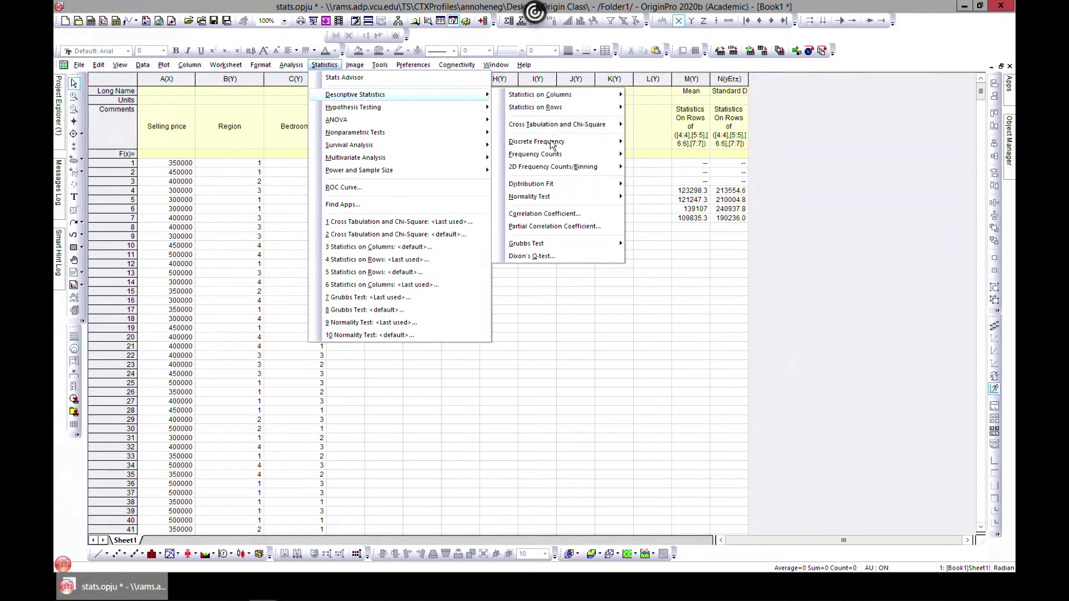
mouse_move(539, 129)
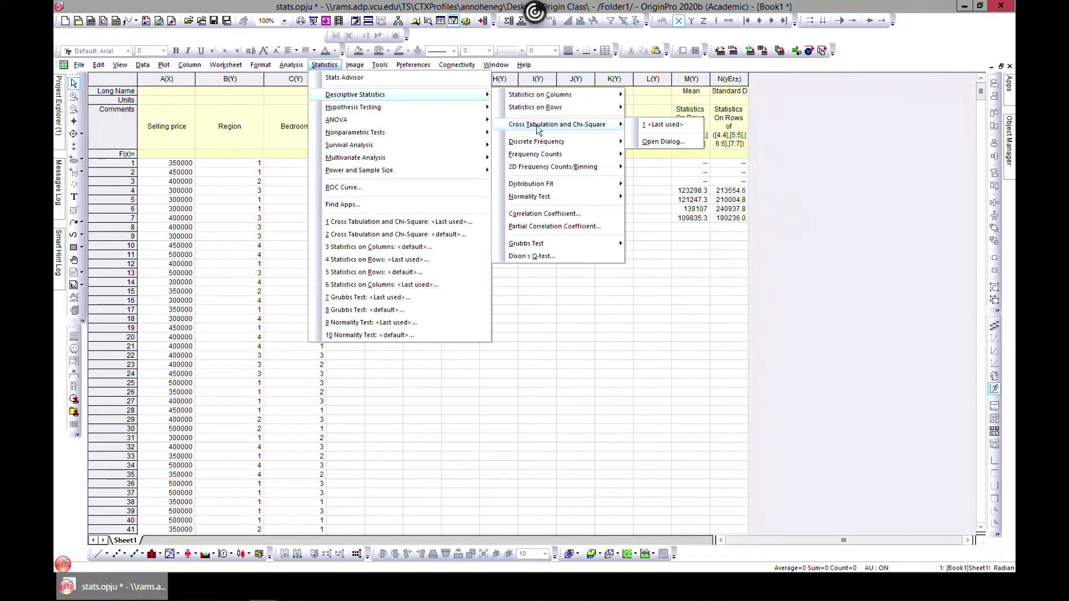
click(663, 141)
drag(497, 188, 505, 137)
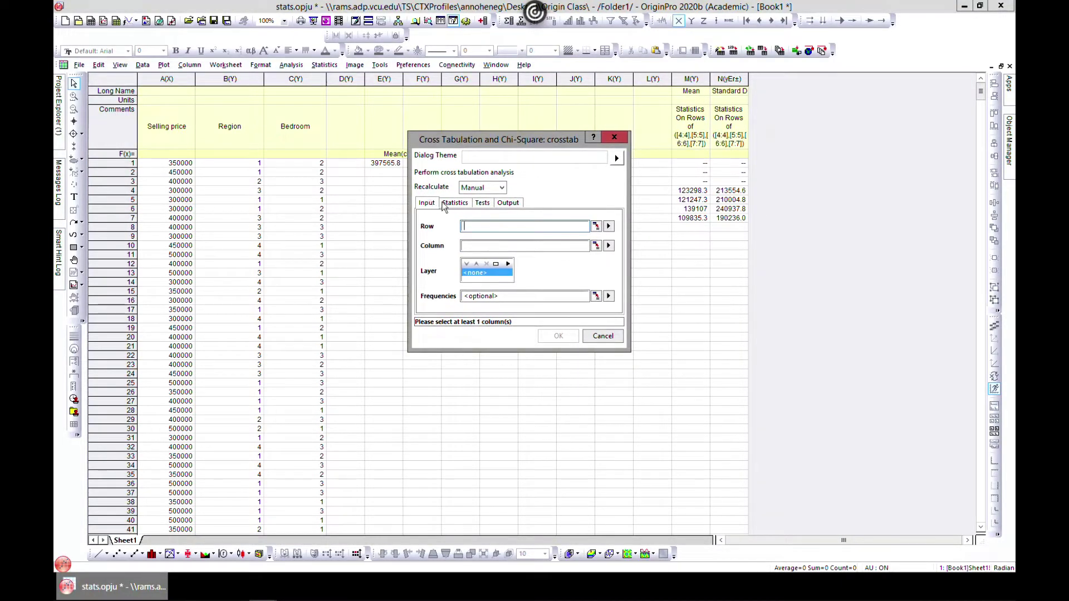
drag(480, 145, 507, 139)
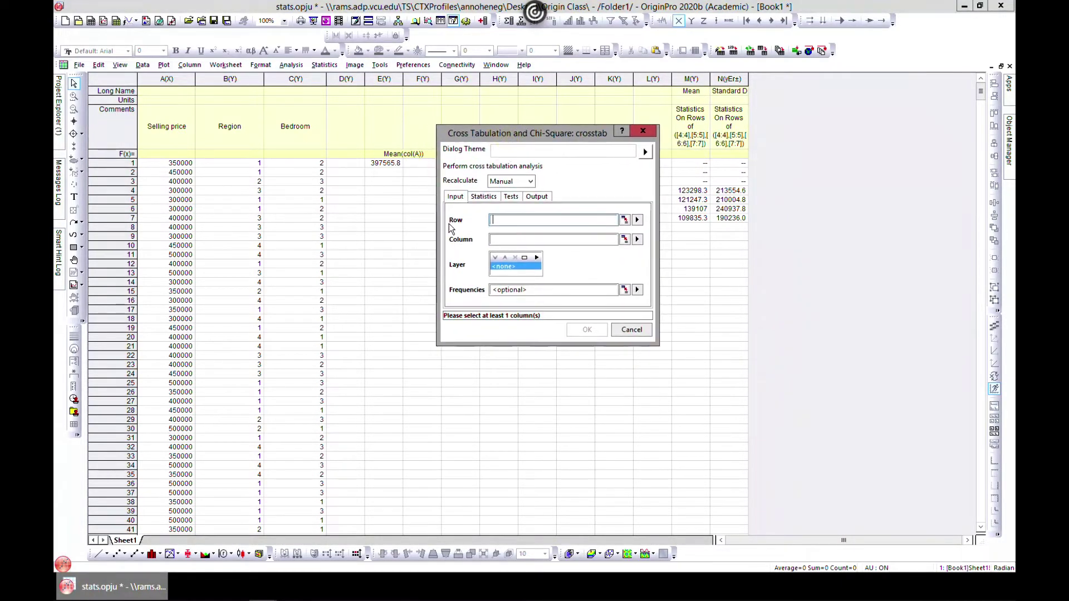
click(638, 220)
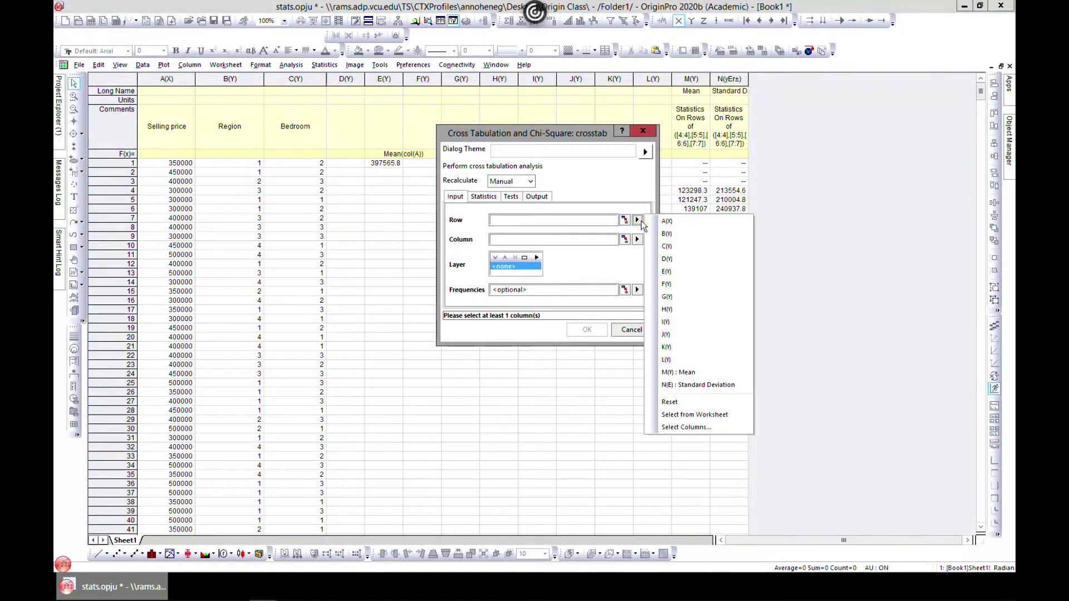
click(668, 222)
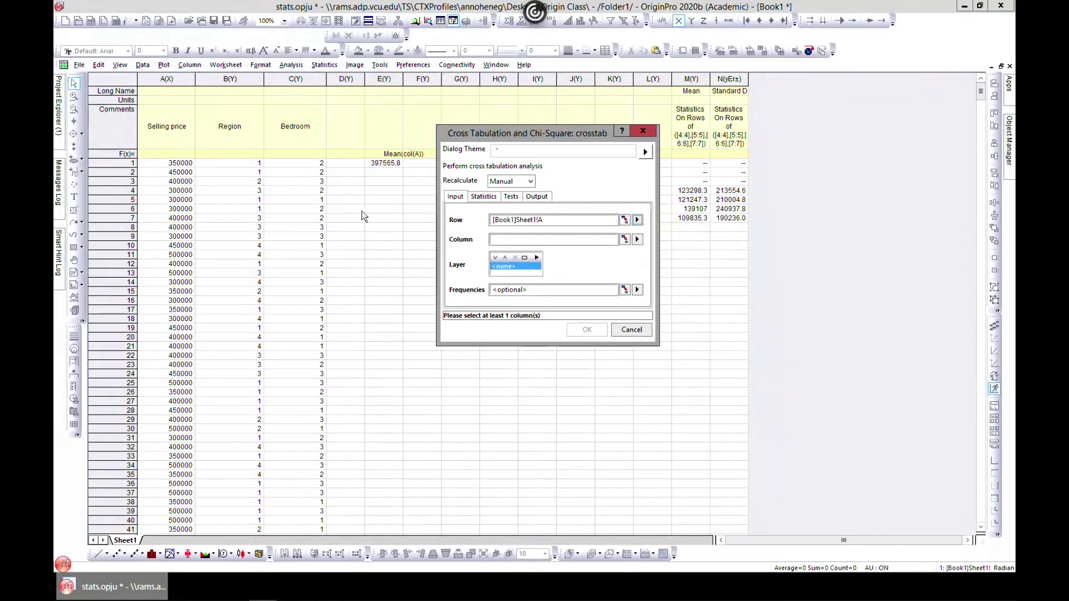
Assign column B (Region) as the crosstab's column variable and column C (Bedroom) as its layer.
click(637, 240)
click(668, 265)
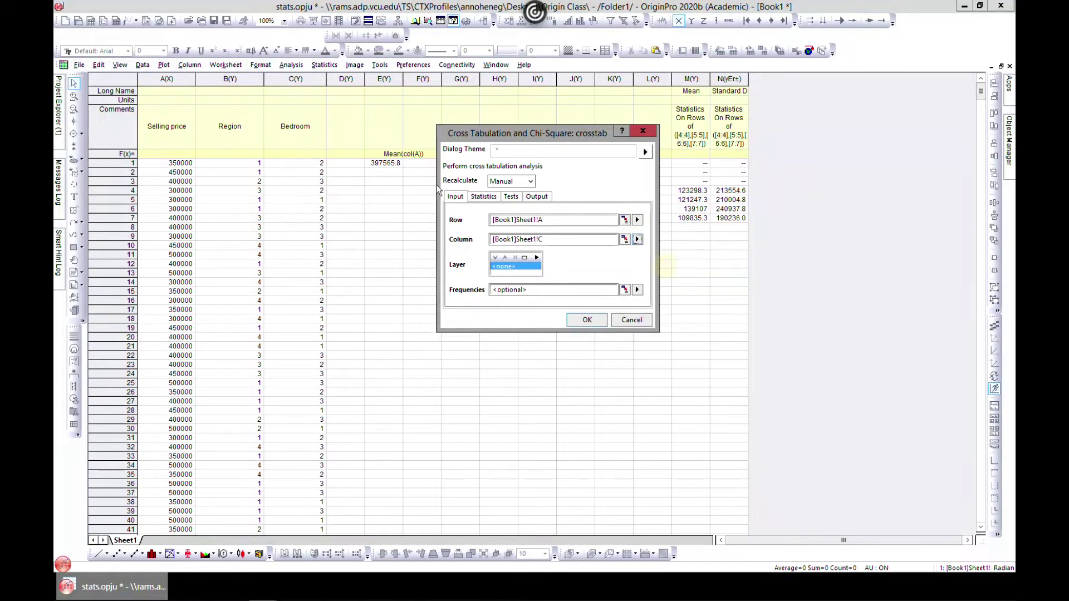
click(636, 239)
click(668, 255)
click(536, 259)
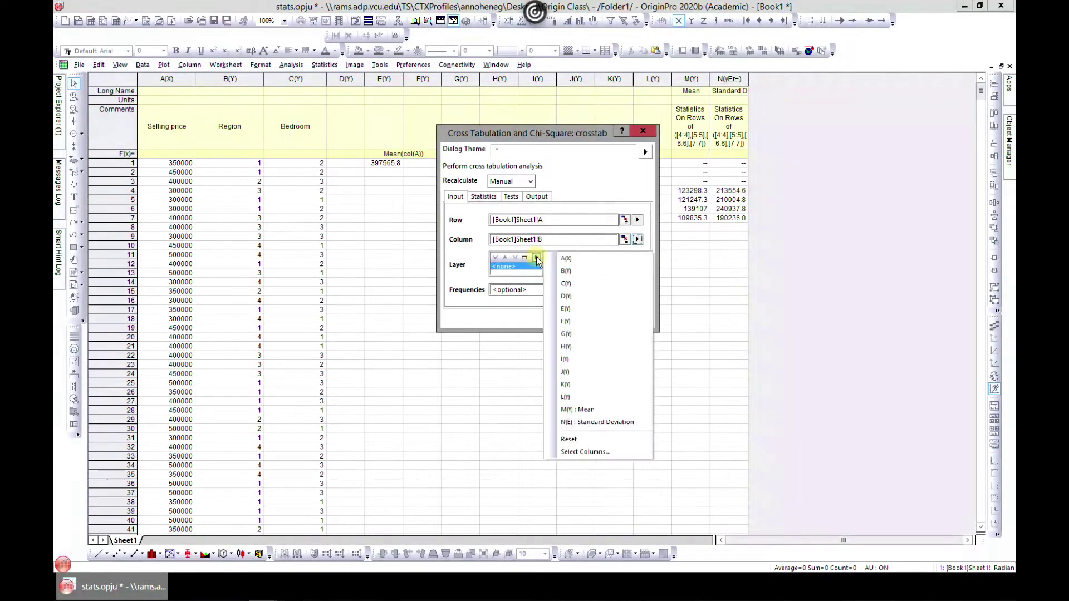
click(566, 284)
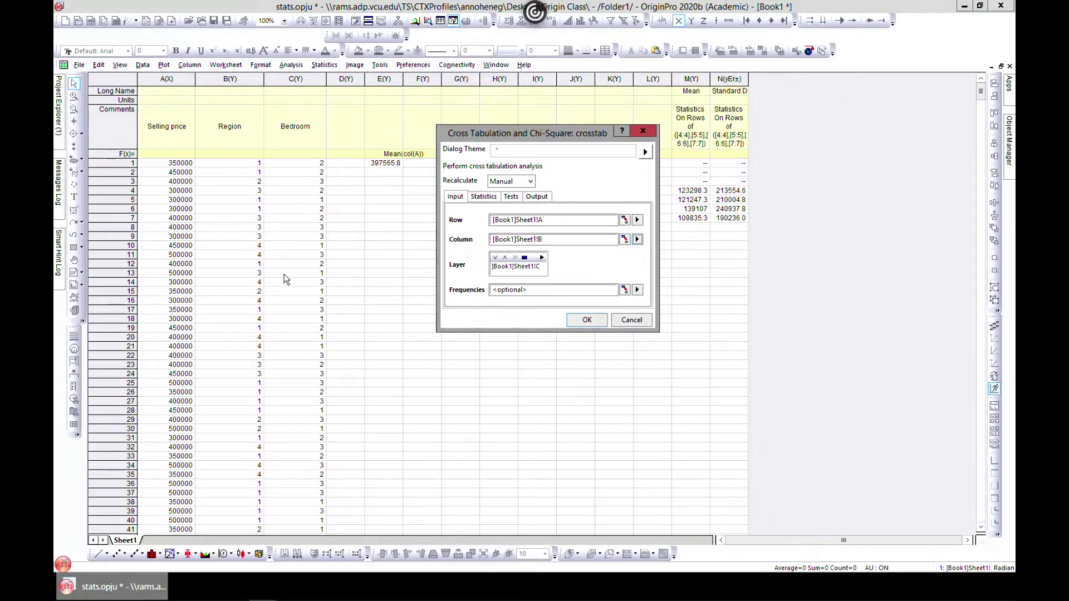
Limit the contingency table statistics to Counts by disabling expected counts, all percentages and all residuals.
click(483, 198)
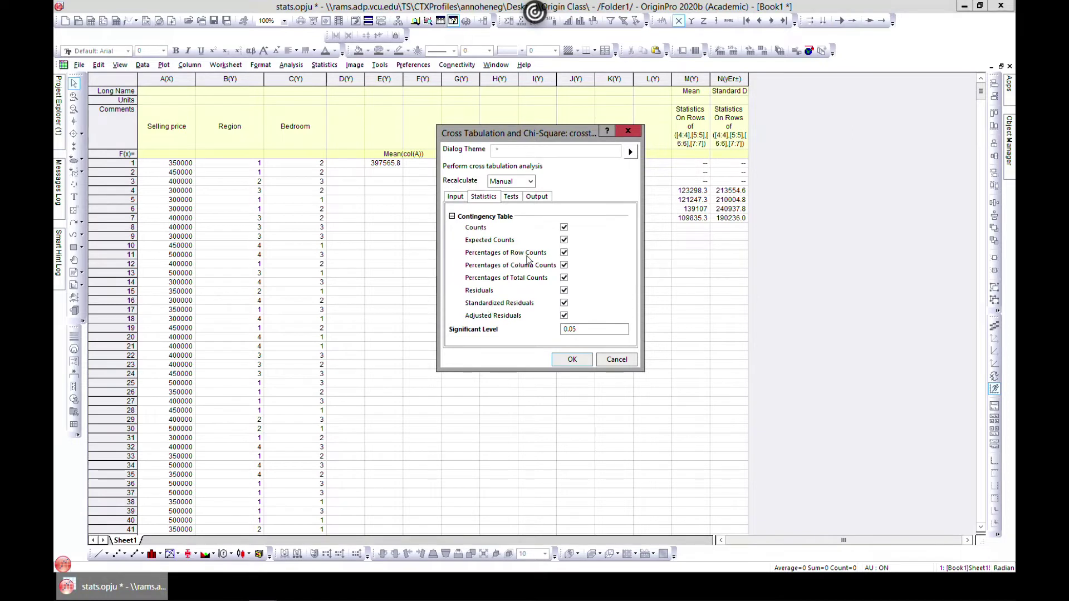
click(564, 316)
click(564, 303)
click(564, 291)
click(564, 277)
click(564, 265)
click(564, 252)
click(564, 240)
Add Contingency Coefficients from the nominal measures of association to the analysis, alongside the Chi-Square Test.
click(511, 197)
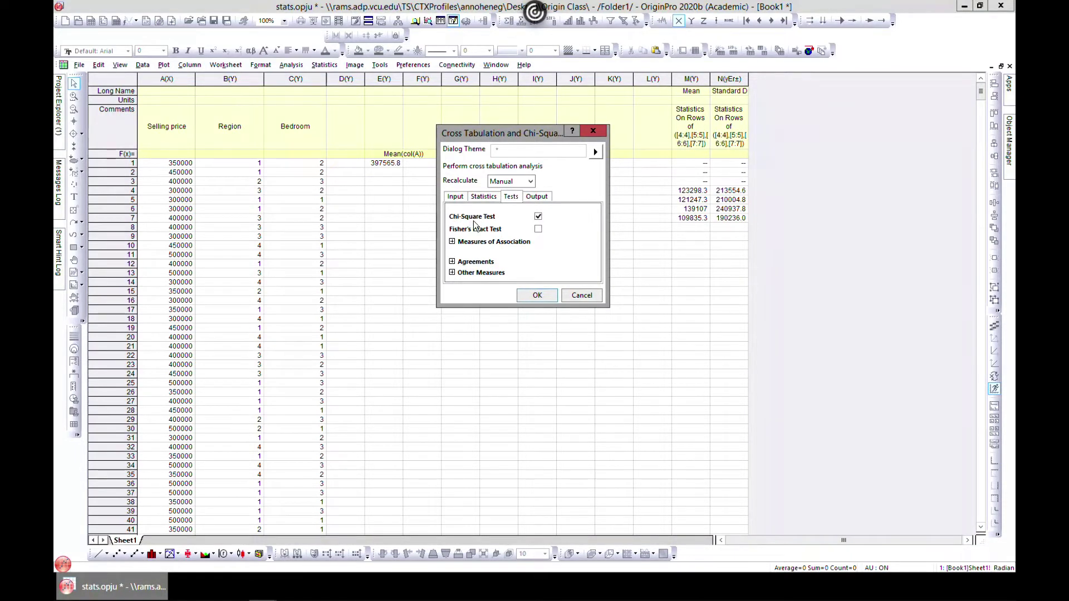
click(452, 241)
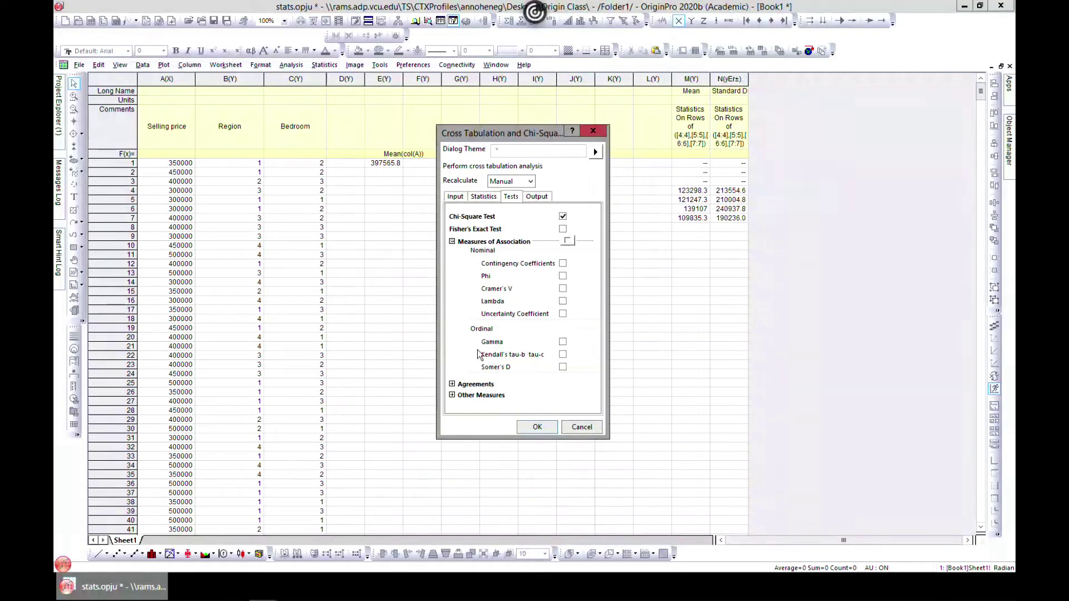
click(563, 264)
Enable the Mosaic Plot in the output settings and run the cross tabulation.
click(541, 197)
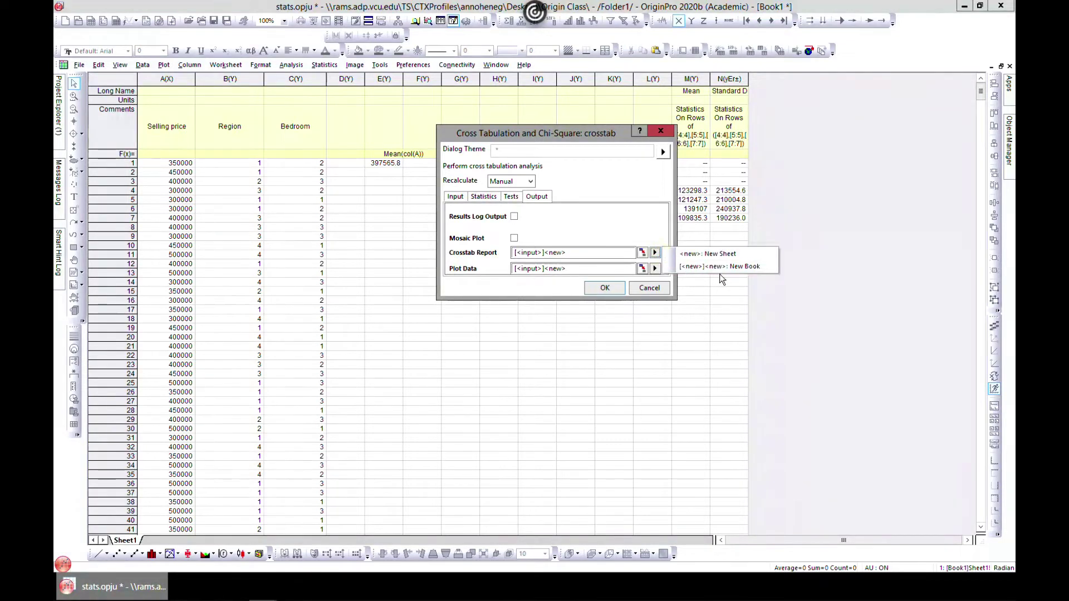
click(641, 217)
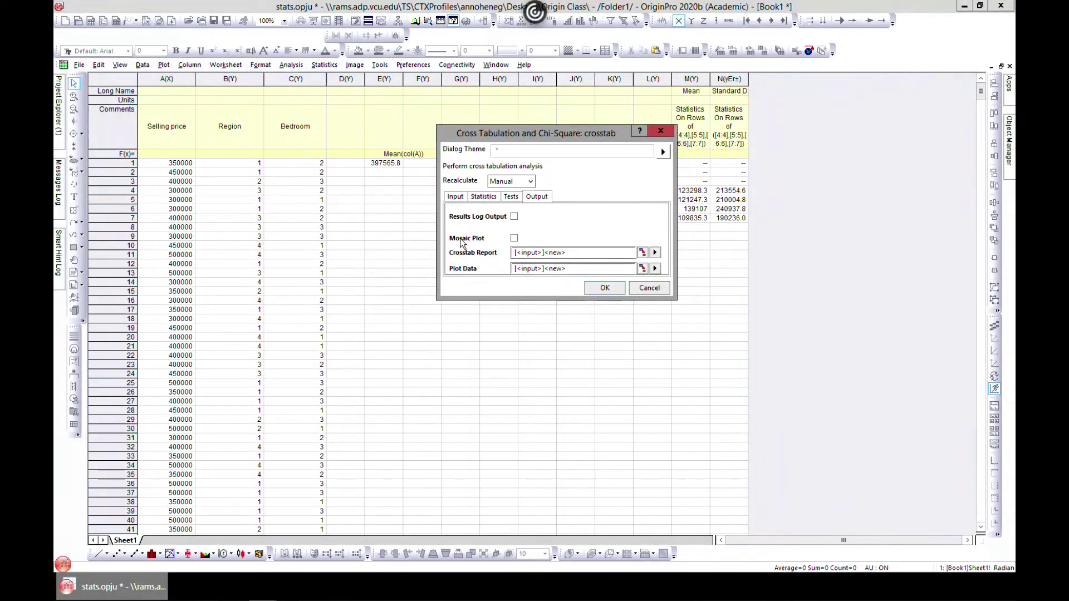
click(514, 238)
click(605, 289)
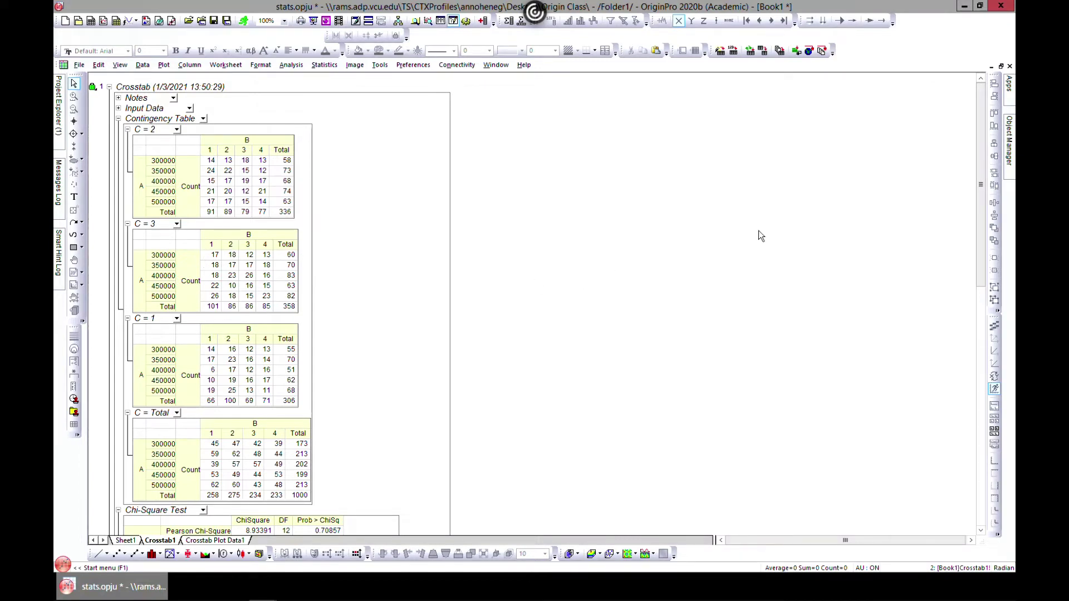
Compare the source data in Sheet1 with the Crosstab1 report, examining its contingency tables and chi-square results.
click(125, 541)
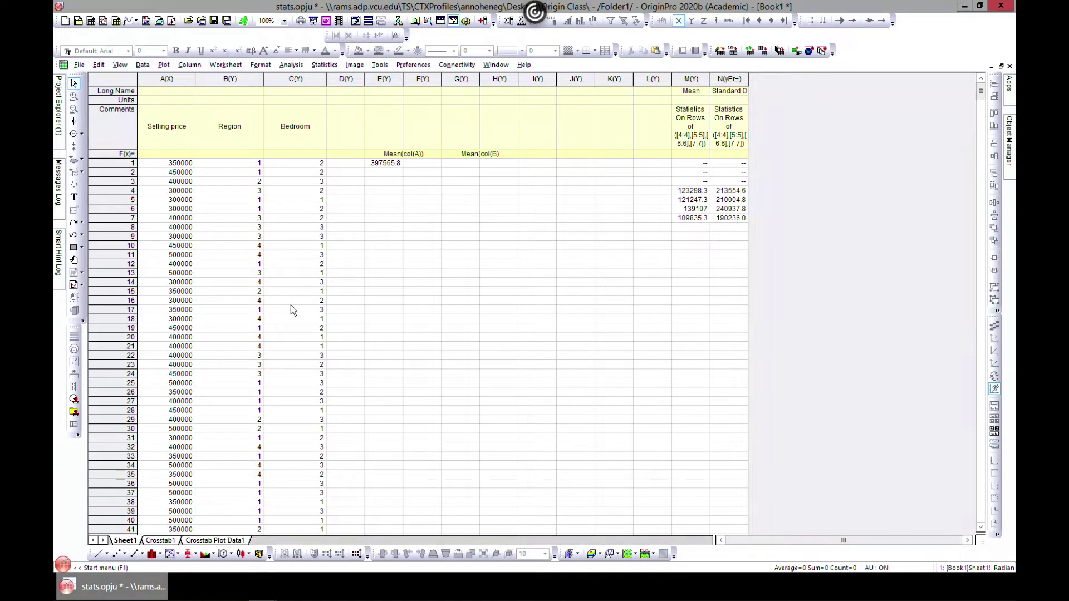
click(166, 541)
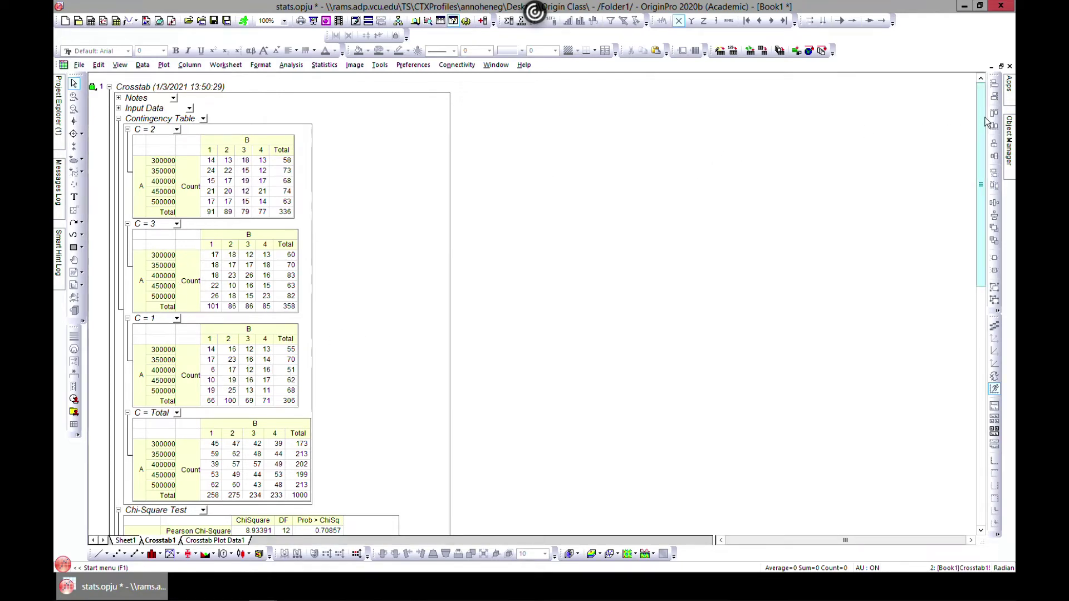
drag(980, 131, 980, 251)
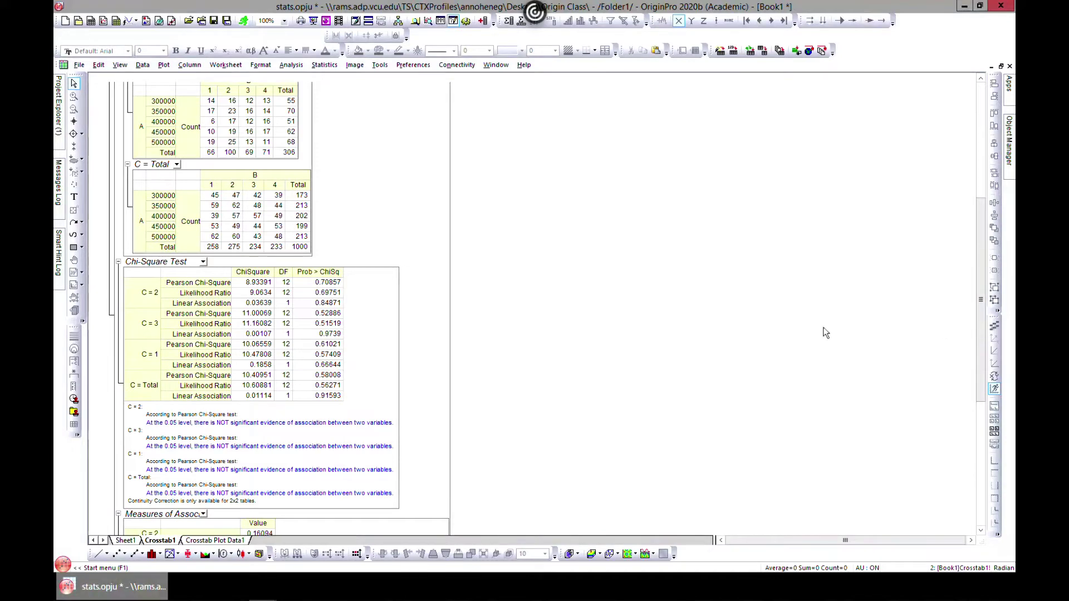
drag(981, 302, 959, 123)
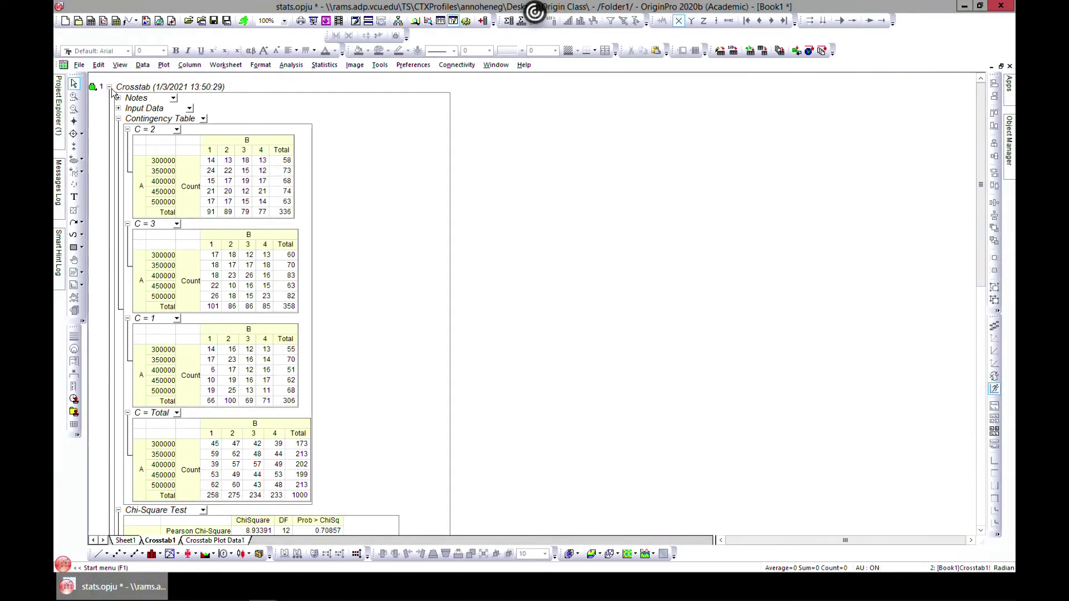
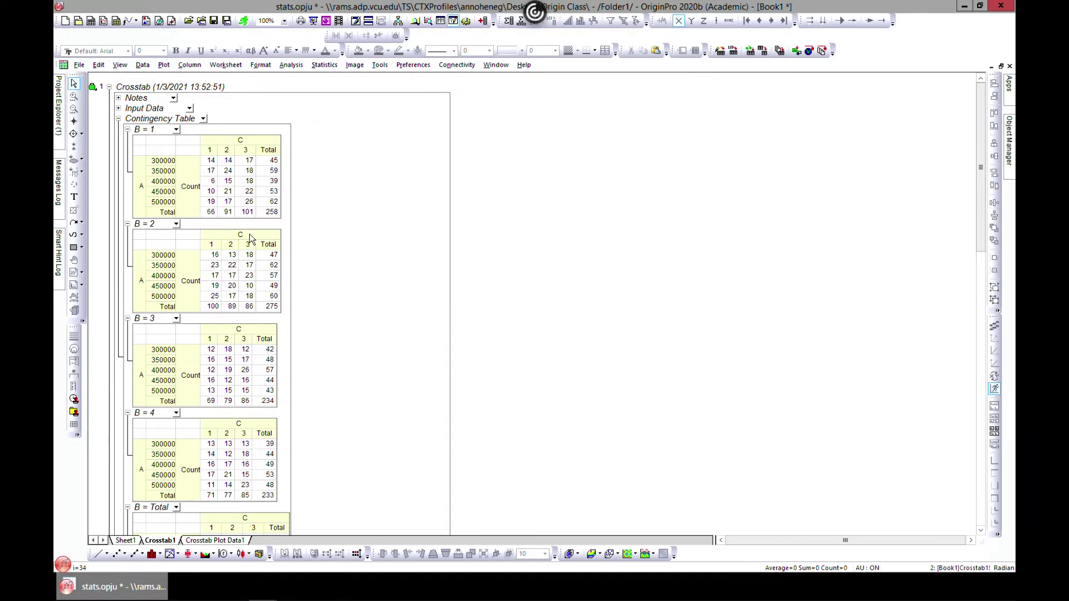
Review the crosstab report layered by Region, and check the contingency table statistics in its analysis settings.
scroll(251, 245, down, 10)
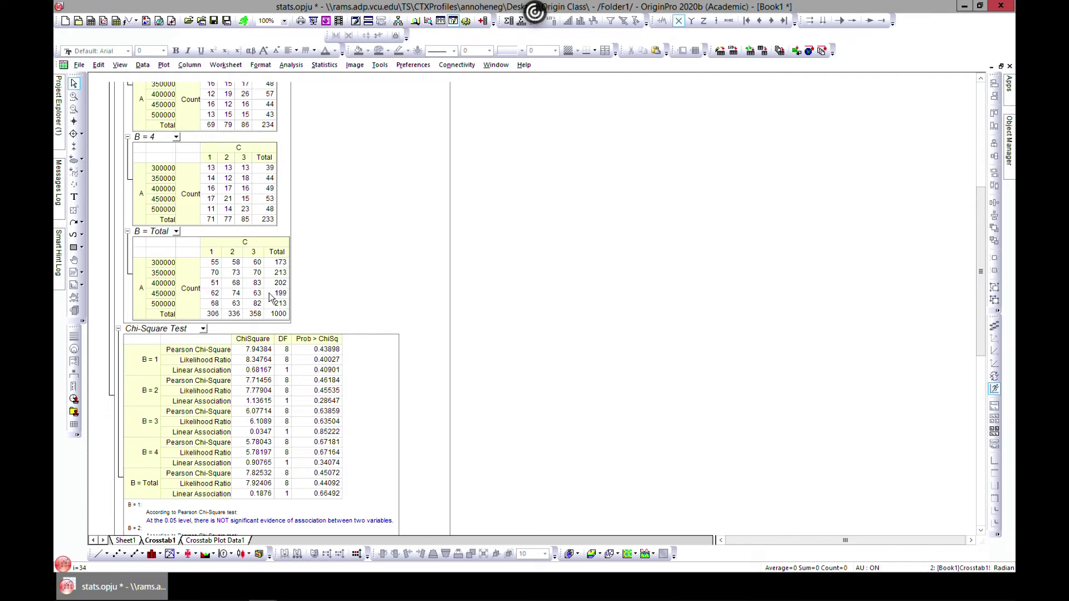
scroll(269, 293, up, 10)
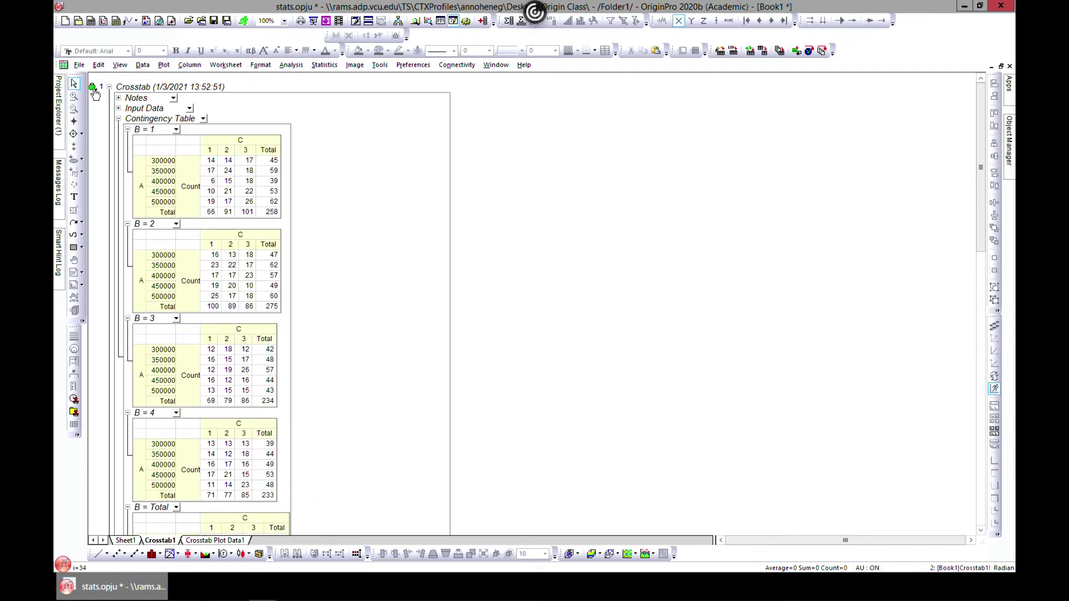
click(93, 88)
click(146, 112)
click(470, 255)
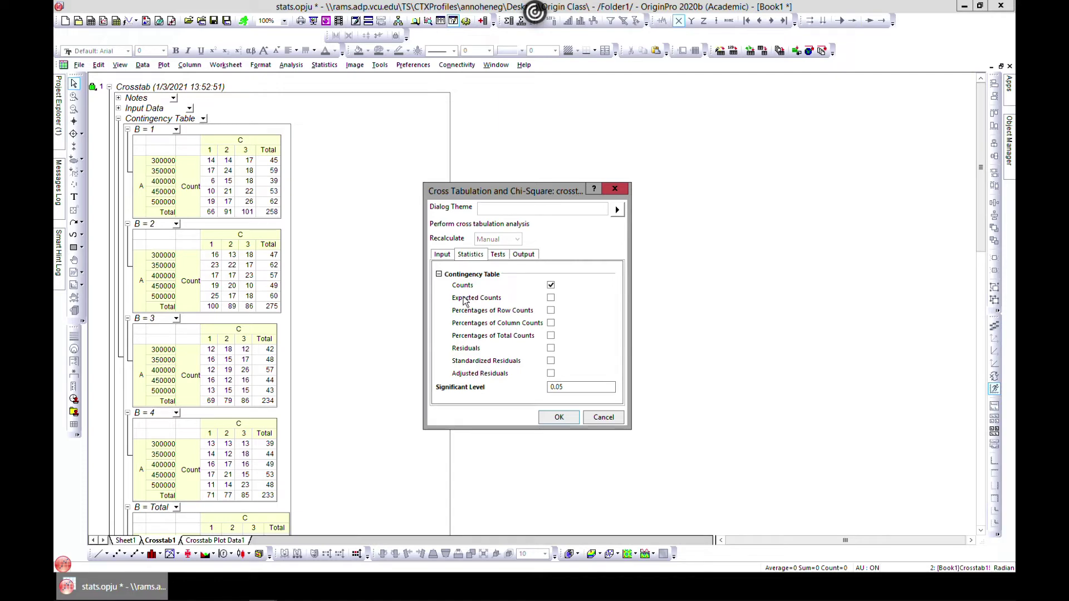
click(560, 418)
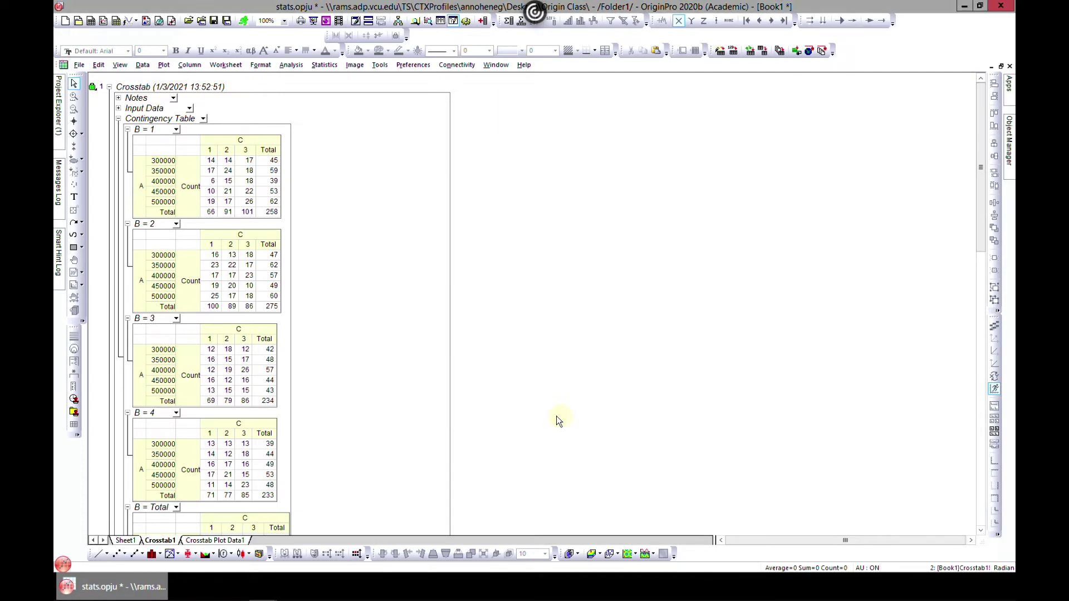
Open the B = Total mosaic plot from the Crosstab1 report in its own graph window.
scroll(294, 286, down, 15)
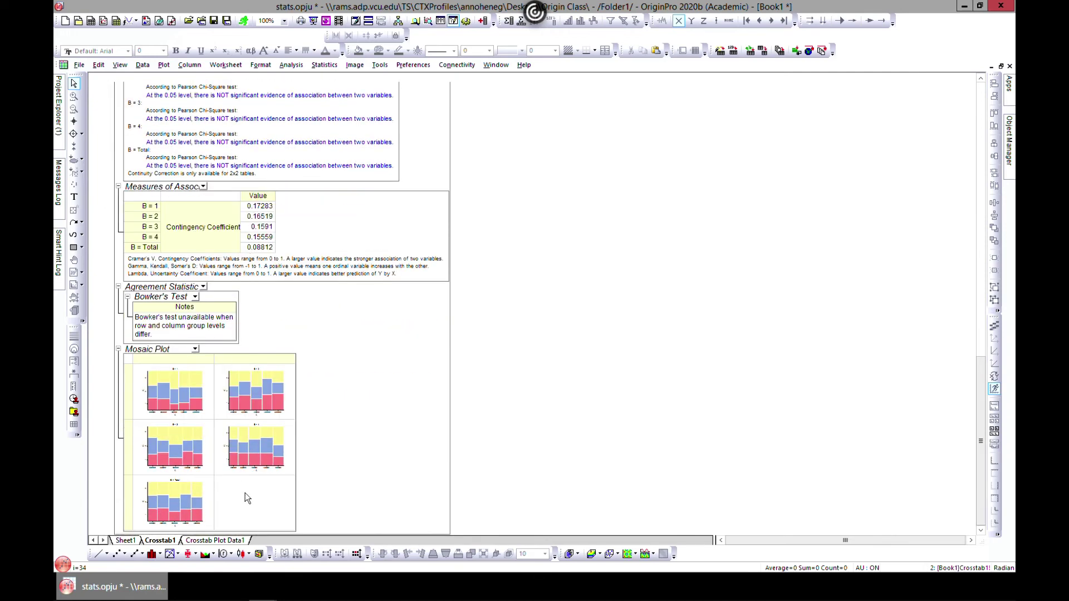
click(165, 504)
double_click(165, 504)
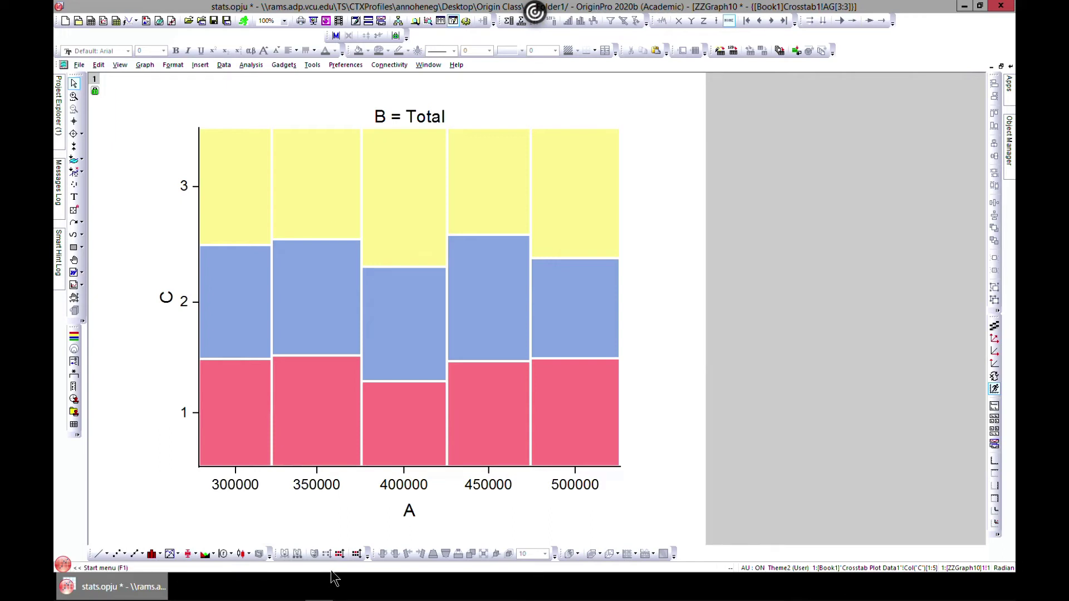
Replace the Y-axis title of the mosaic plot with "Bedrooms".
double_click(167, 300)
drag(187, 299, 107, 292)
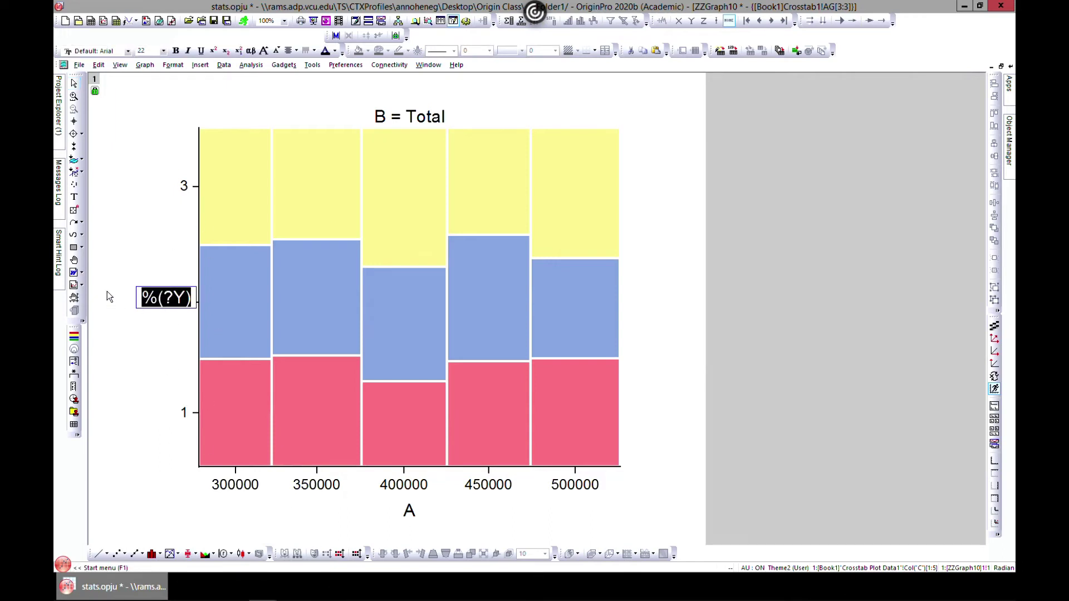
text(Beb)
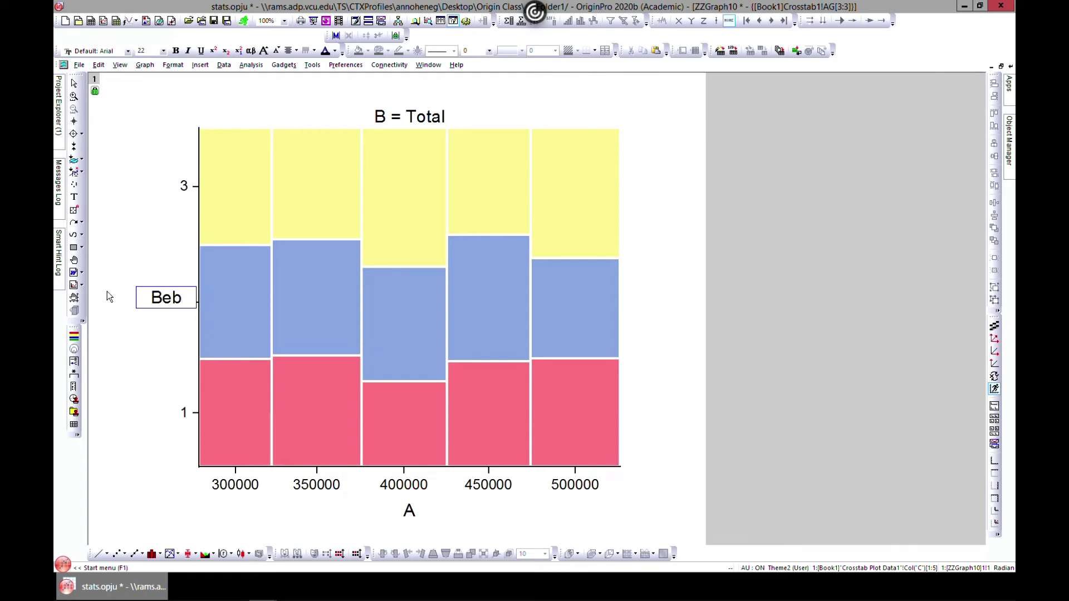
key(BackSpace)
text(drooms)
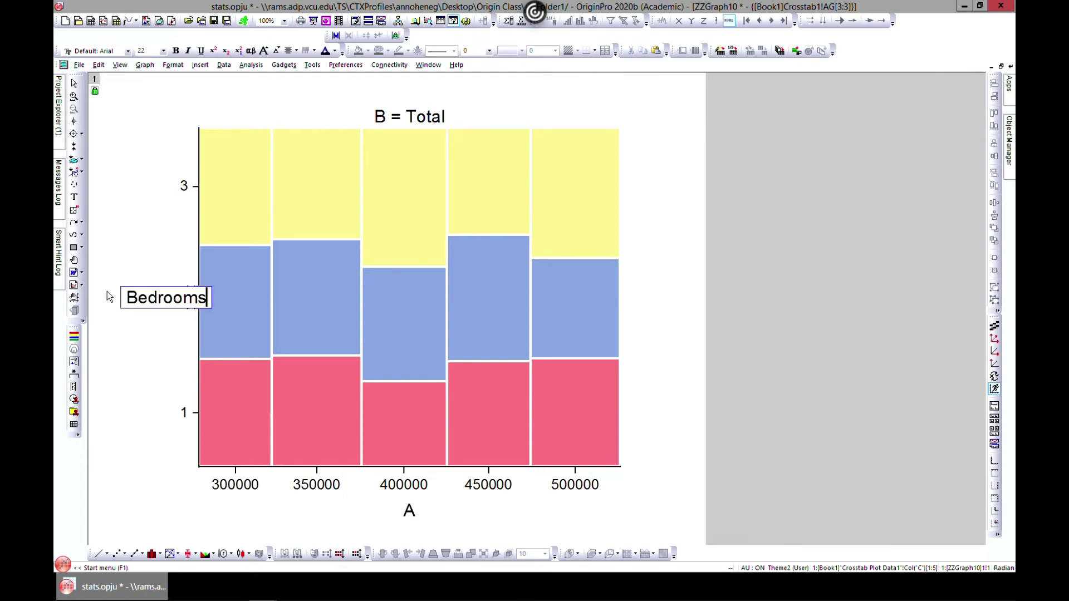
Change the graph title to "Regions" and move it higher, leaving room above the columns.
click(403, 121)
click(433, 121)
click(432, 122)
drag(516, 118, 289, 109)
text(Regions)
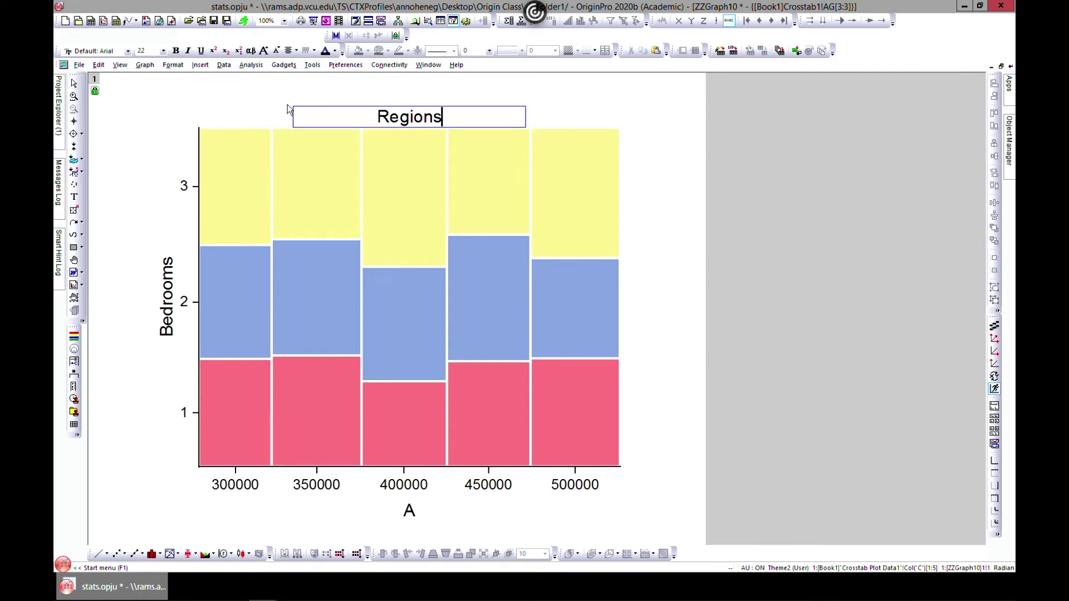
click(862, 271)
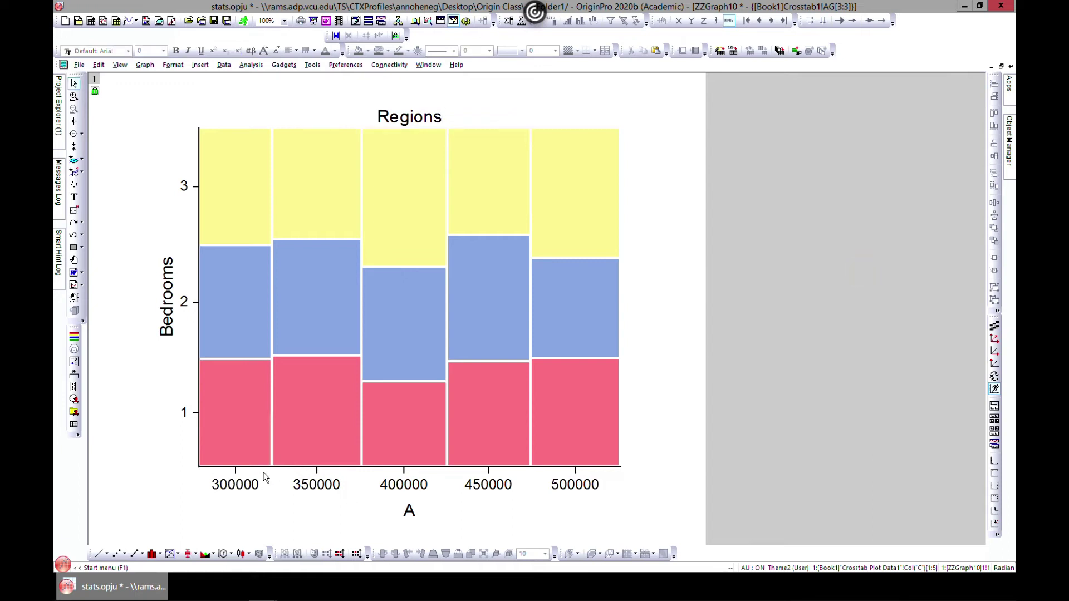
click(388, 113)
drag(388, 113, 407, 83)
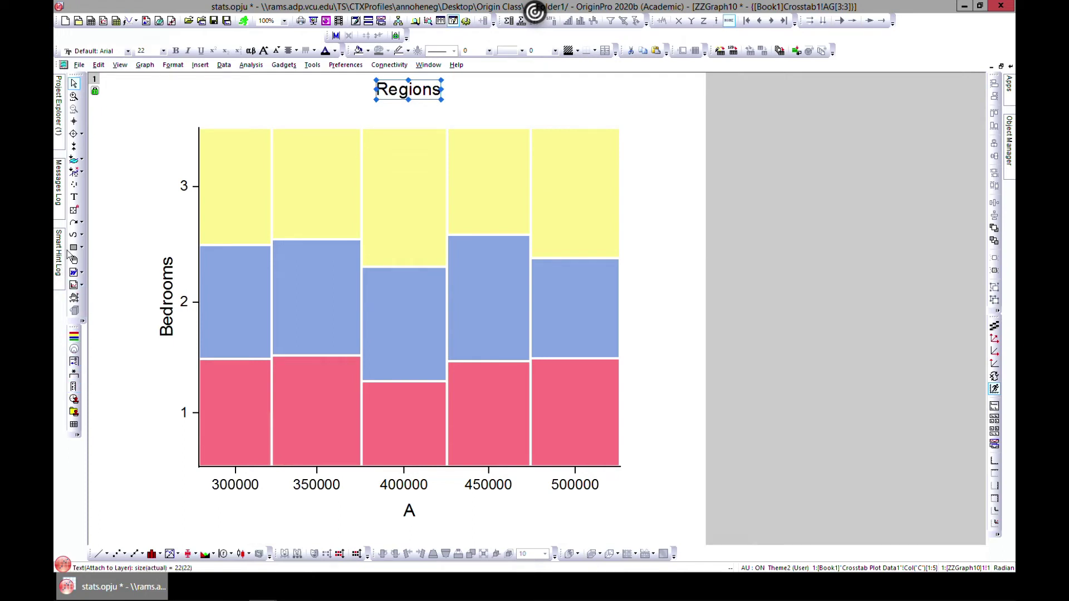
Add the text labels 1, 2 and 3 above the first three columns of the mosaic plot.
click(74, 197)
click(229, 110)
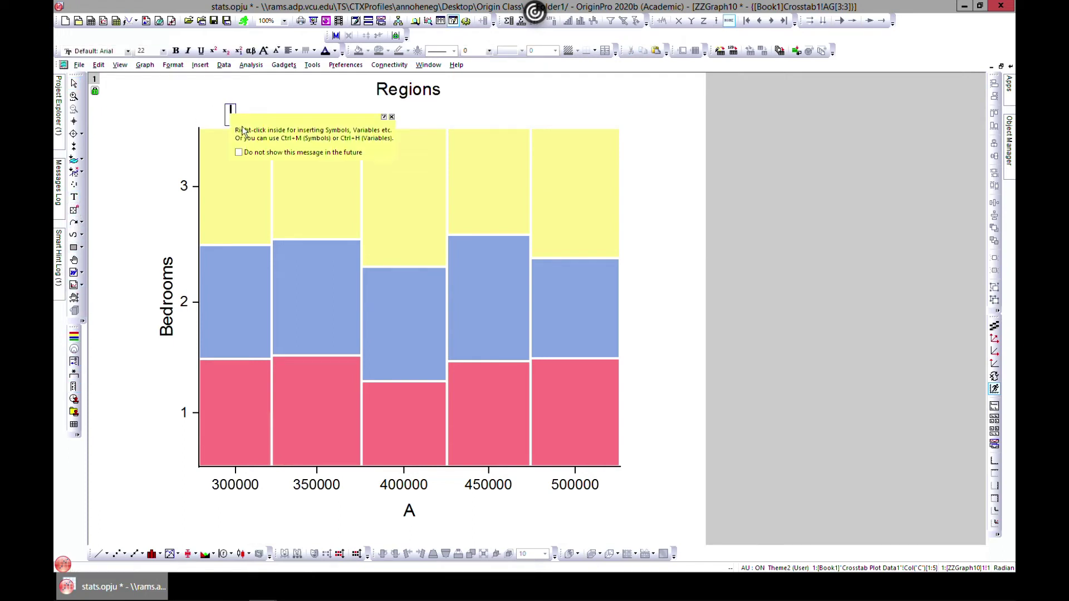
text(1)
click(285, 109)
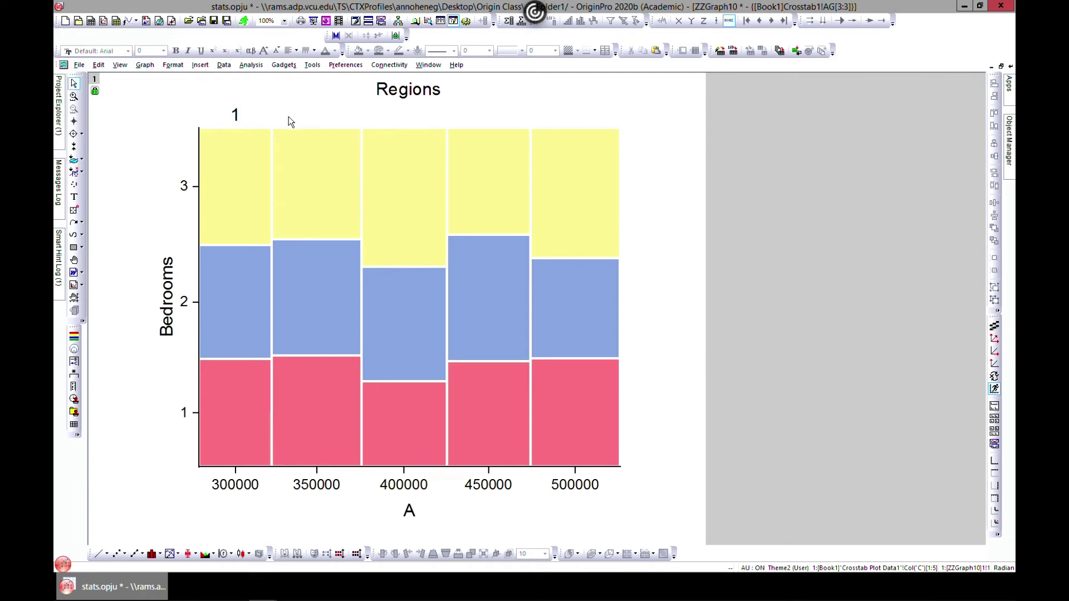
click(75, 198)
click(292, 116)
text(2)
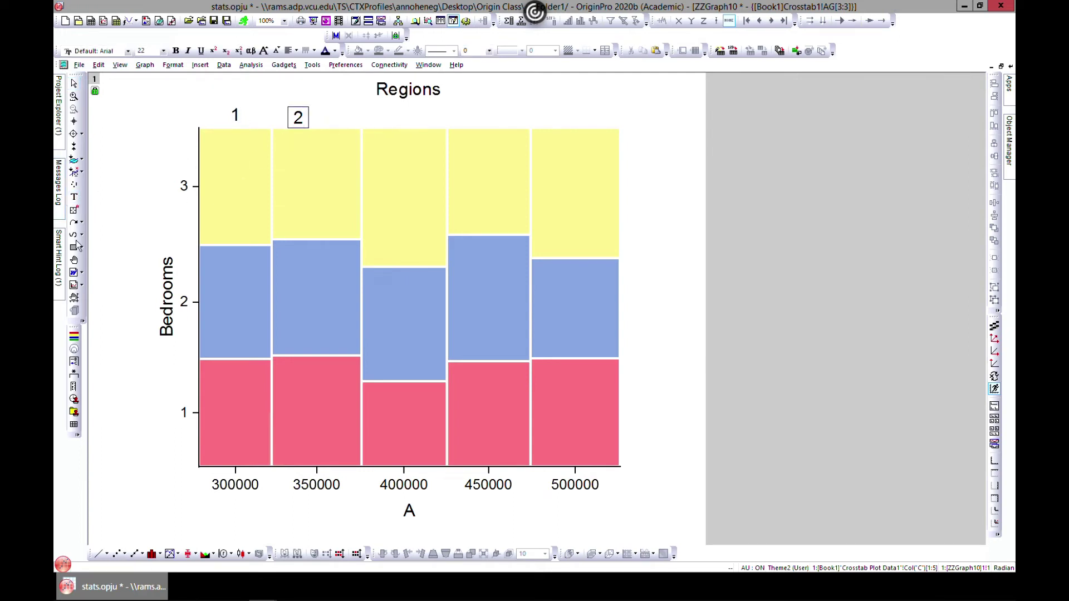
click(74, 198)
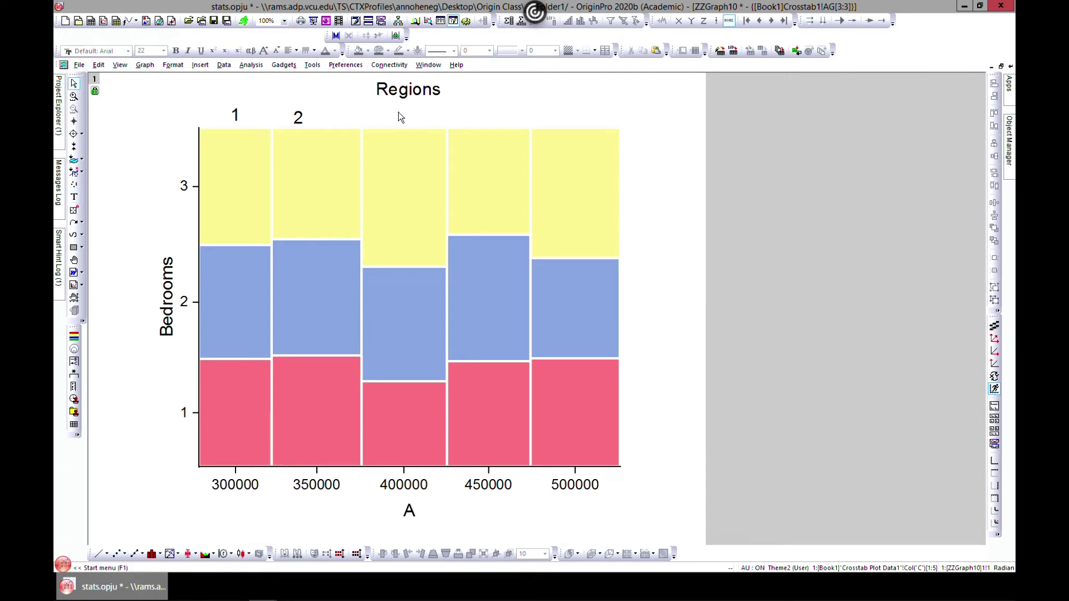
click(74, 197)
click(402, 117)
text(3)
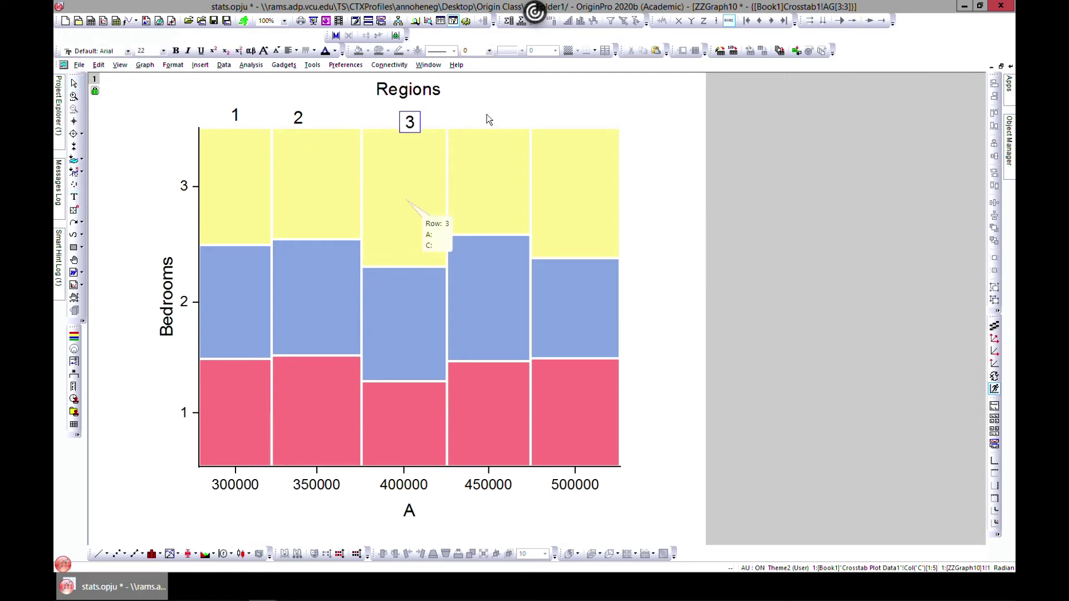
click(74, 197)
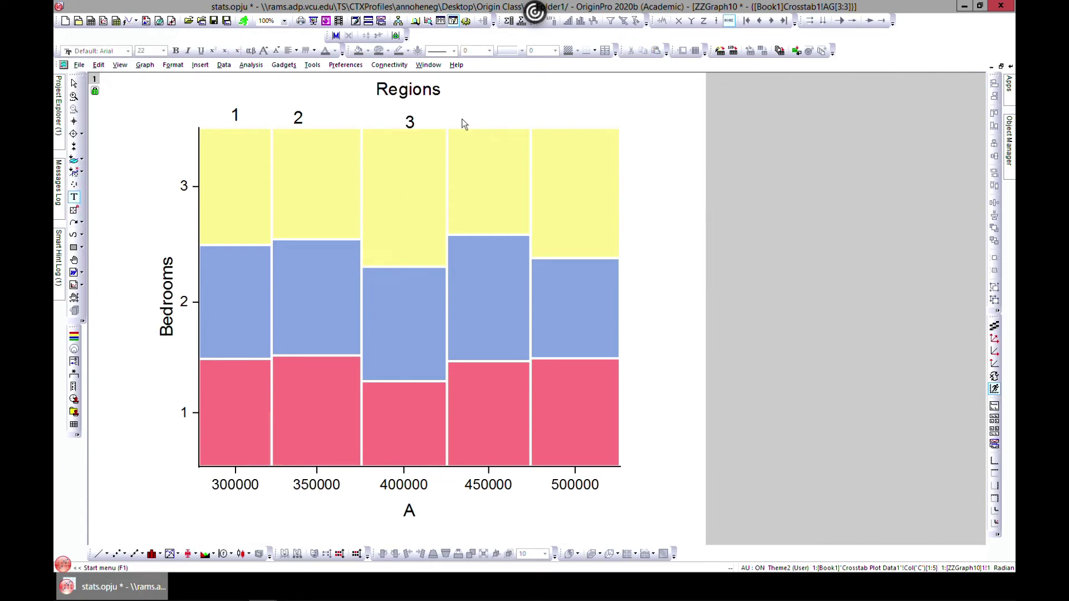
Add the text labels 4 and 5 above the last two columns of the mosaic plot.
click(75, 197)
click(498, 118)
text(5)
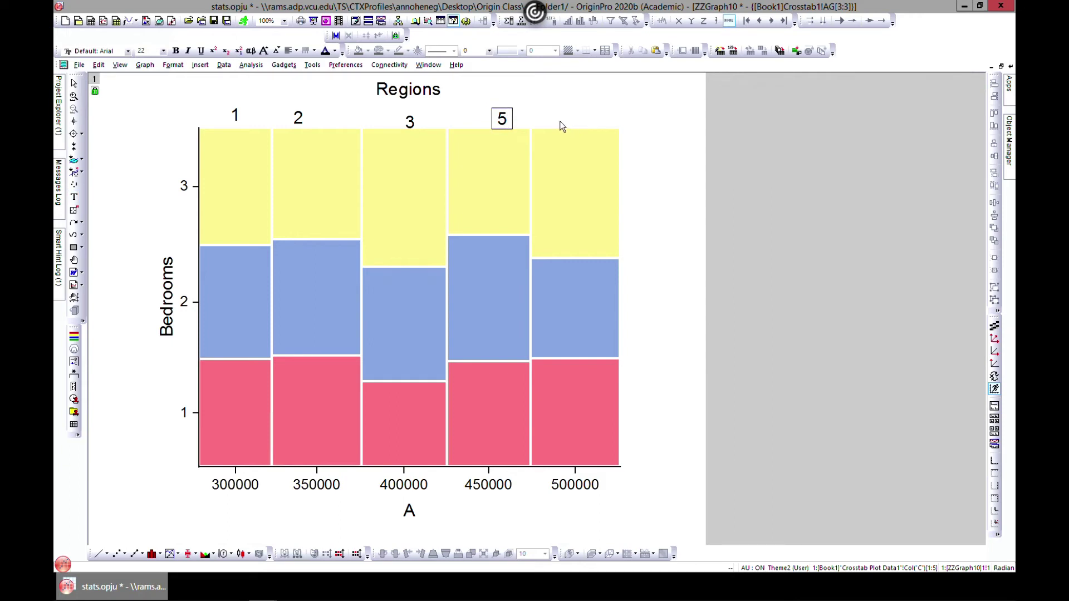
key(BackSpace)
text(4)
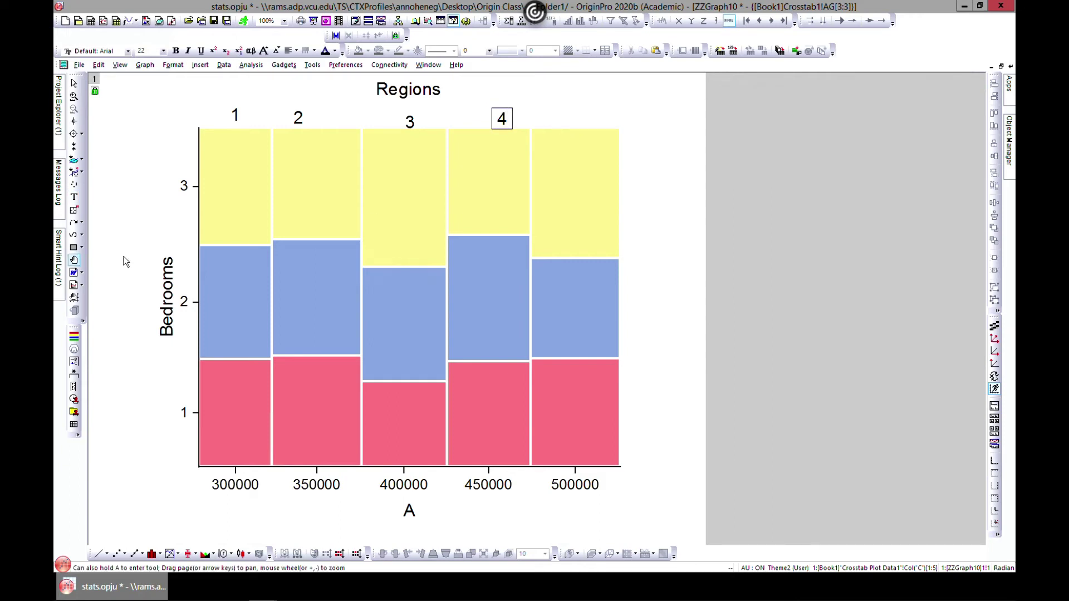
key(Escape)
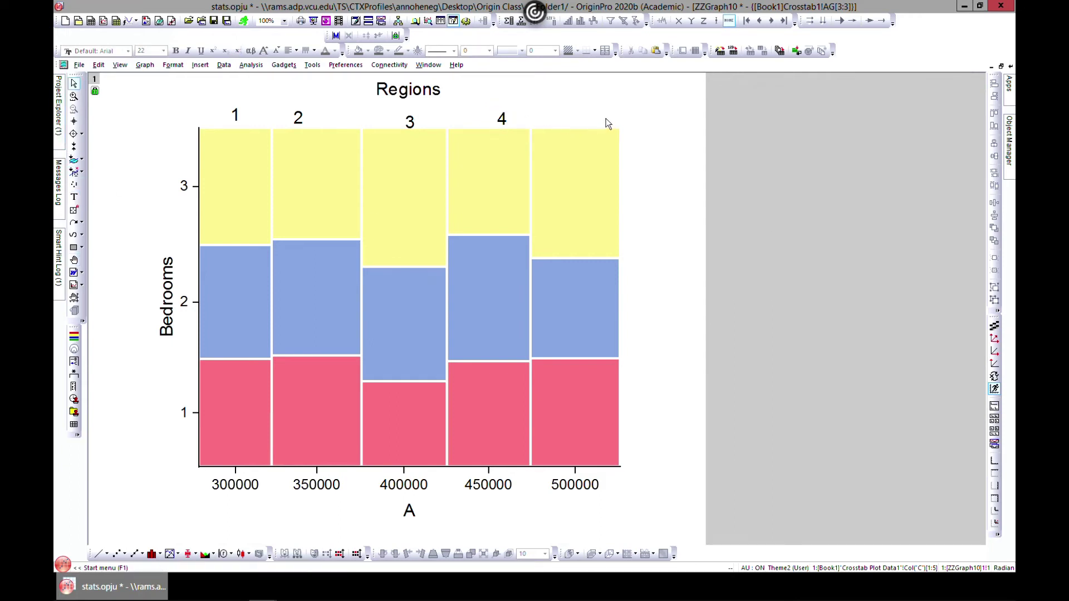
click(73, 197)
click(584, 117)
text(5)
click(776, 207)
Examine the mosaic segments and check the plot group's settings in Plot Details without changing them.
mouse_move(245, 520)
mouse_move(256, 335)
mouse_move(576, 410)
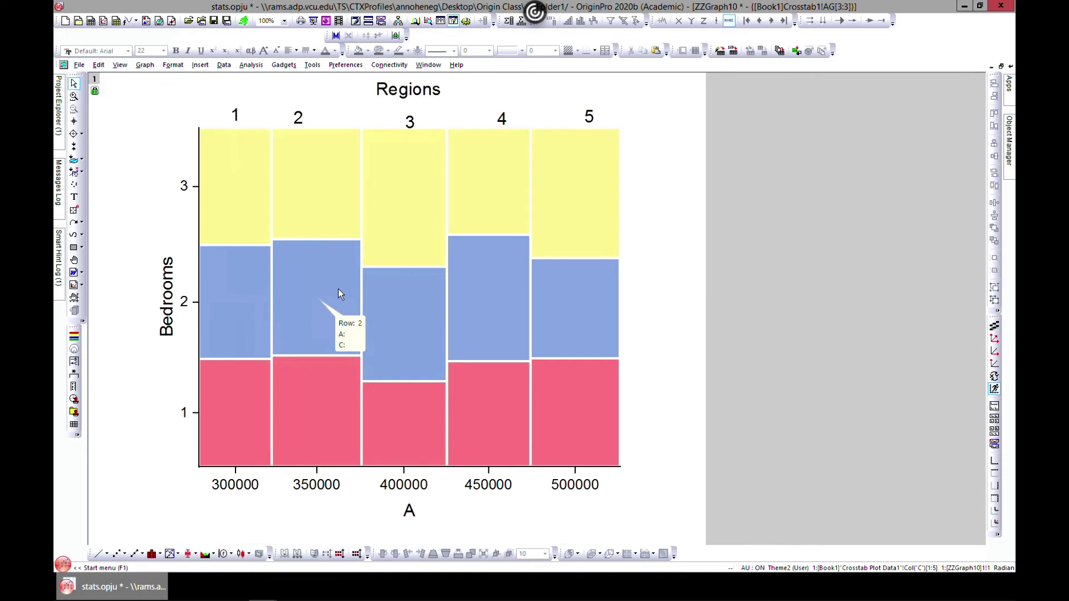
click(333, 273)
double_click(332, 273)
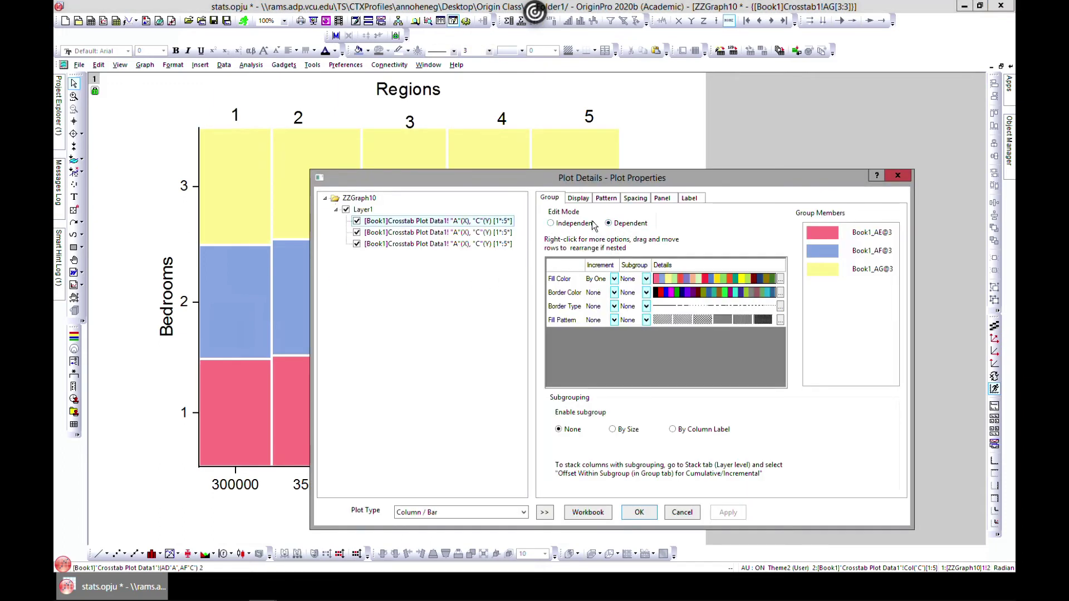
click(898, 177)
mouse_move(493, 147)
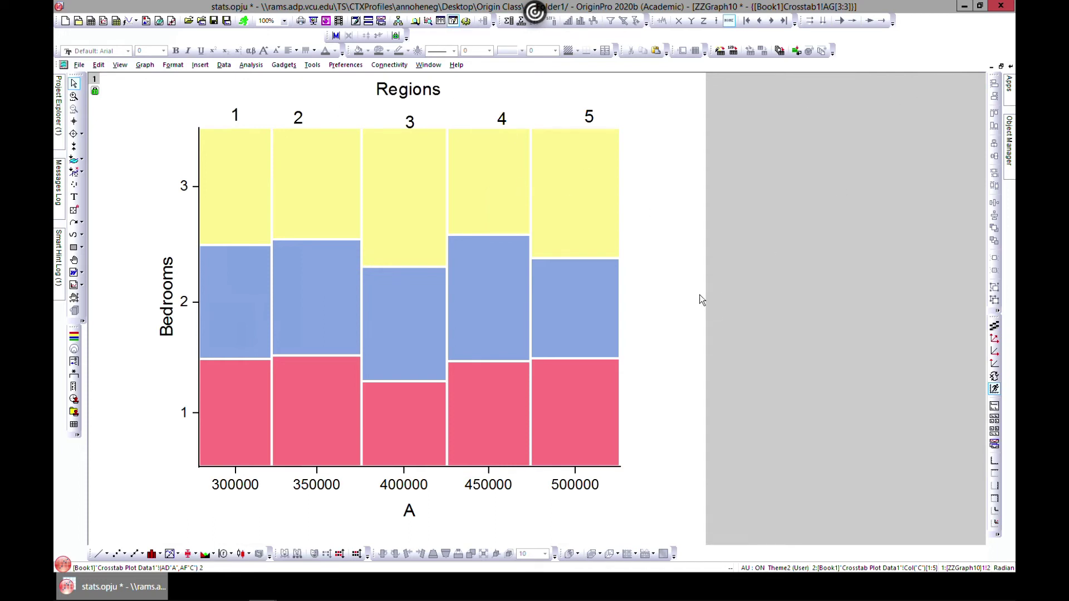
Return to the Crosstab1 report and view the B = 1 mosaic plot in its own graph window.
click(1011, 67)
double_click(174, 385)
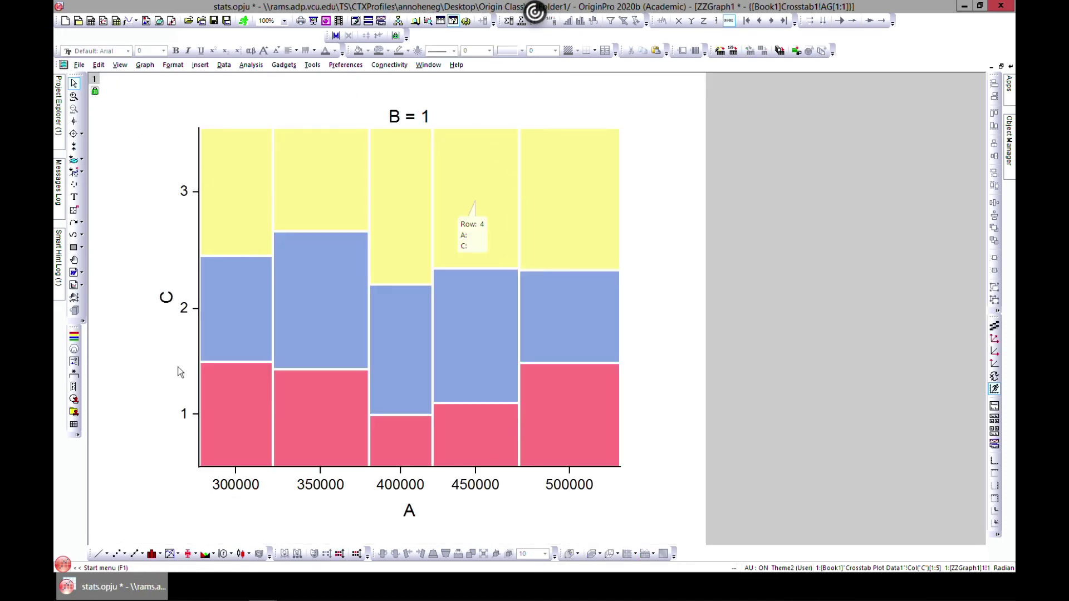
click(1009, 66)
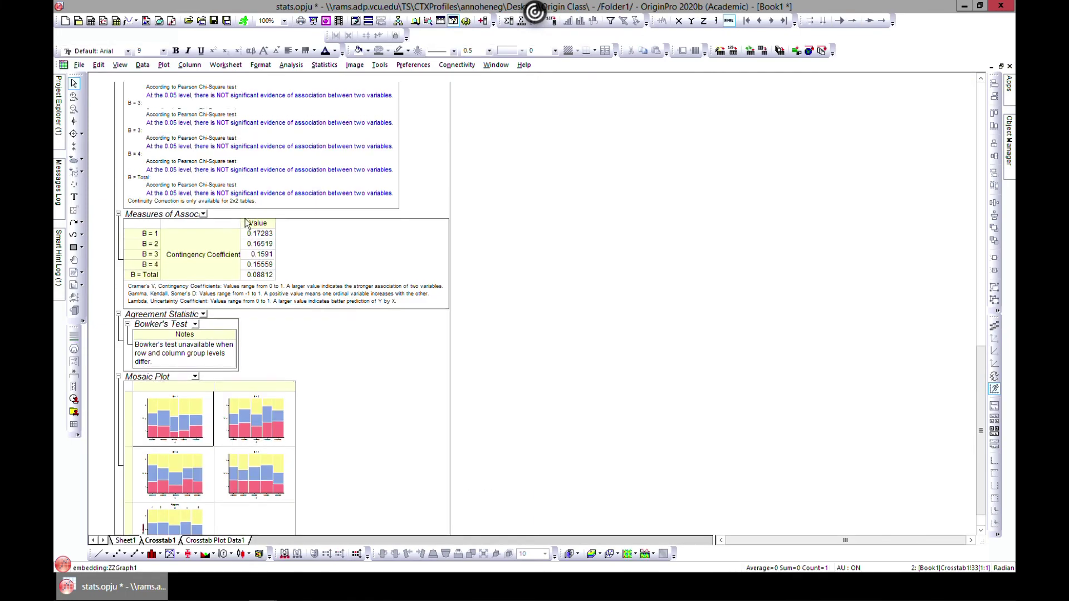
Review the Crosstab1 report's chi-square tests, measures of association and contingency tables for each B layer.
scroll(245, 221, up, 10)
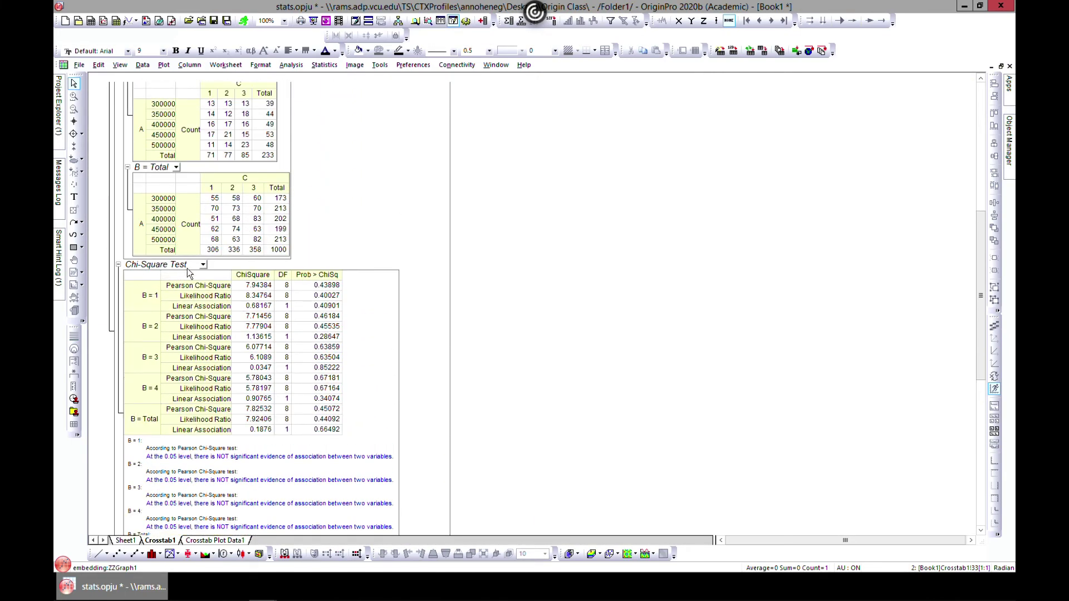
scroll(195, 306, down, 5)
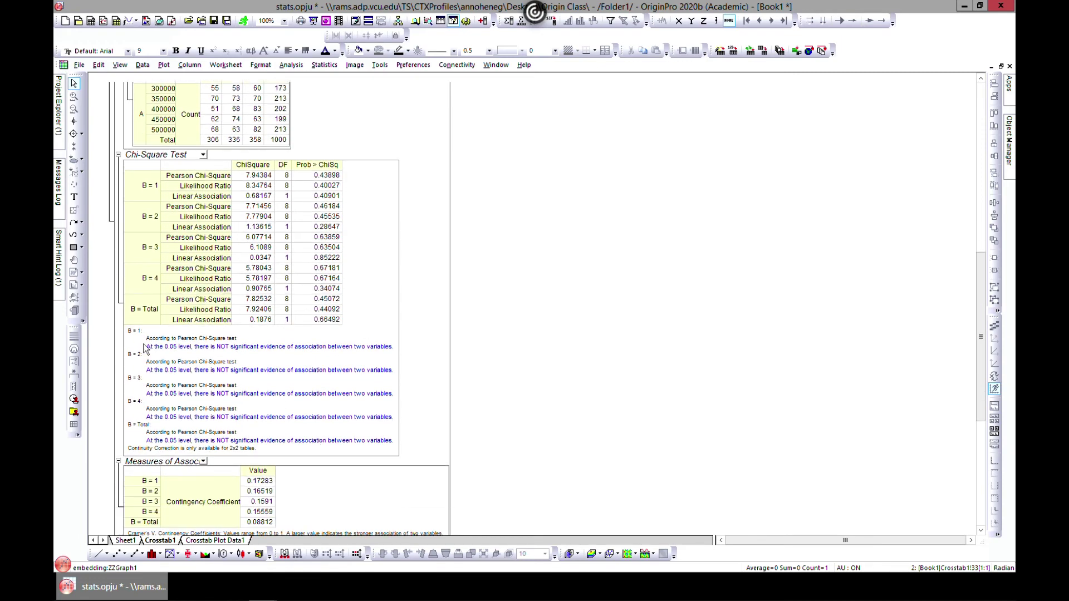
scroll(271, 315, down, 1)
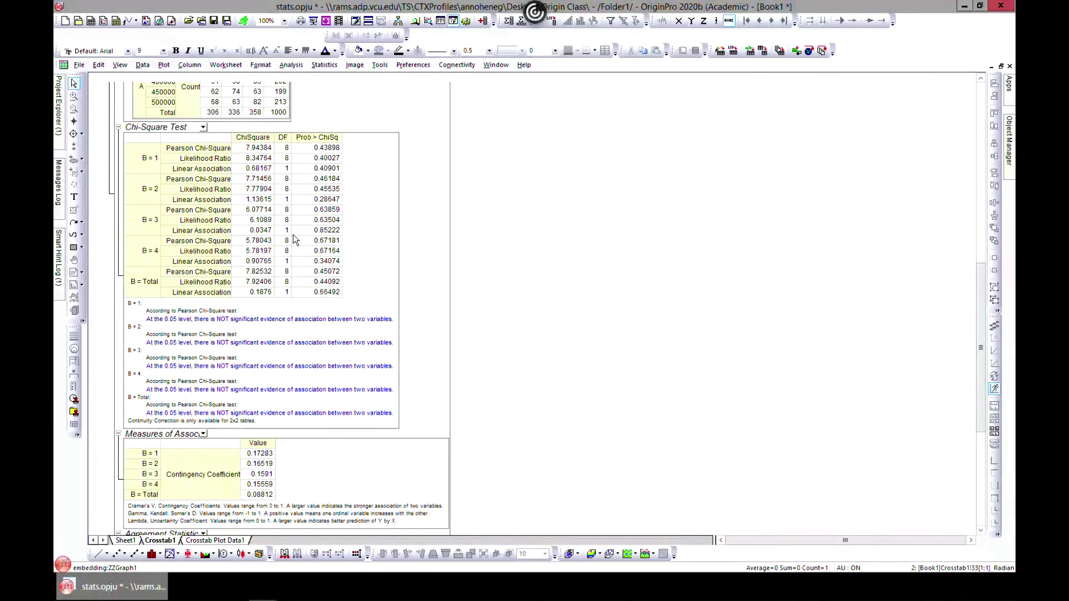
scroll(245, 300, down, 3)
scroll(161, 348, down, 1)
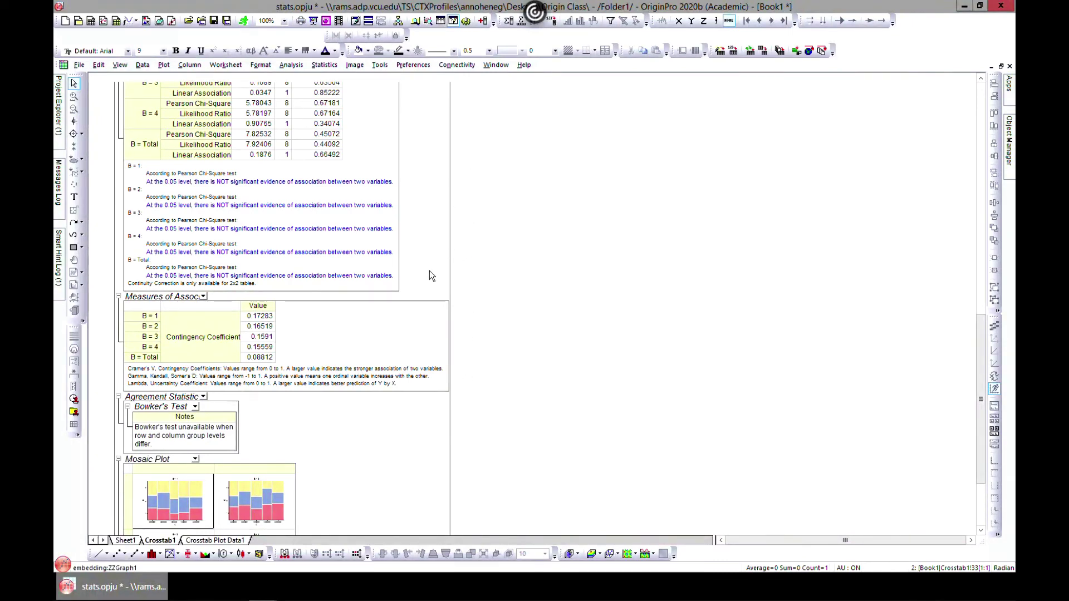
scroll(429, 271, up, 10)
scroll(406, 313, up, 7)
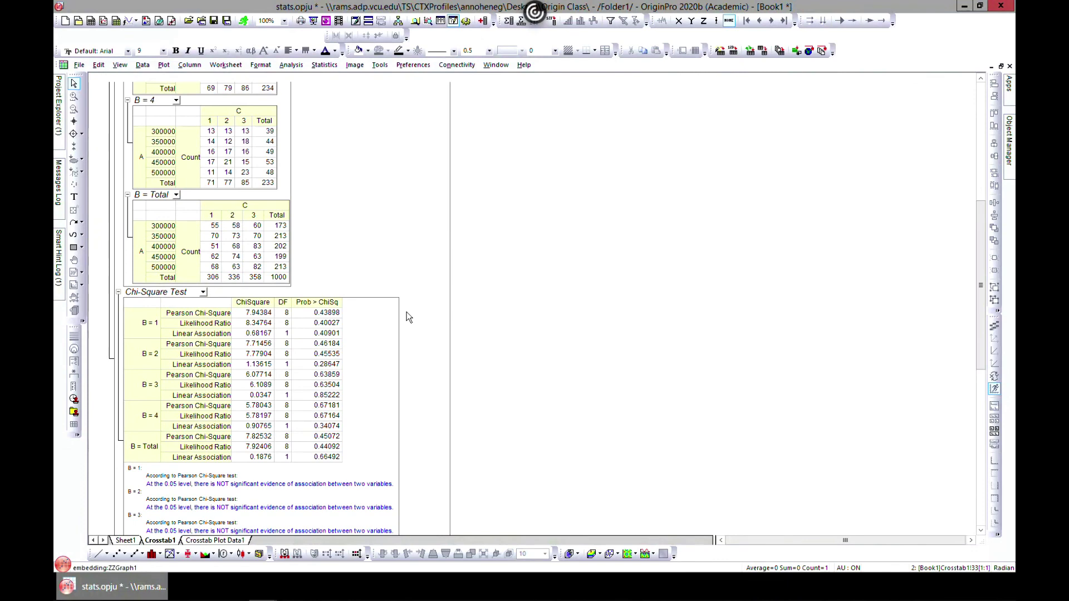
scroll(406, 312, up, 5)
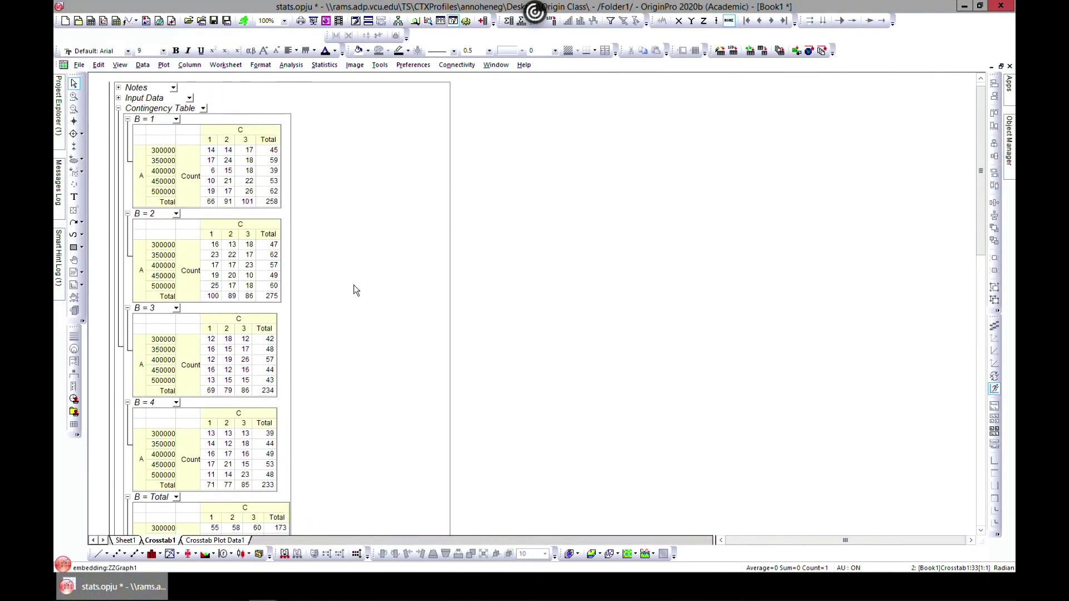
scroll(353, 287, down, 20)
scroll(259, 357, down, 2)
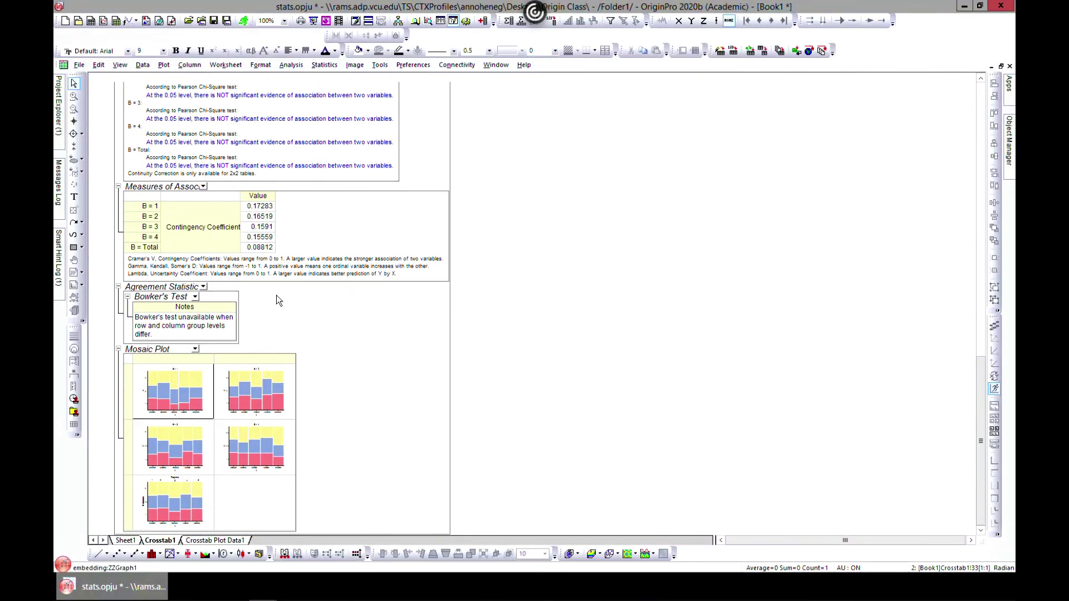
Open the B = 4 mosaic plot in its own window and highlight its C = 3 segments.
double_click(256, 449)
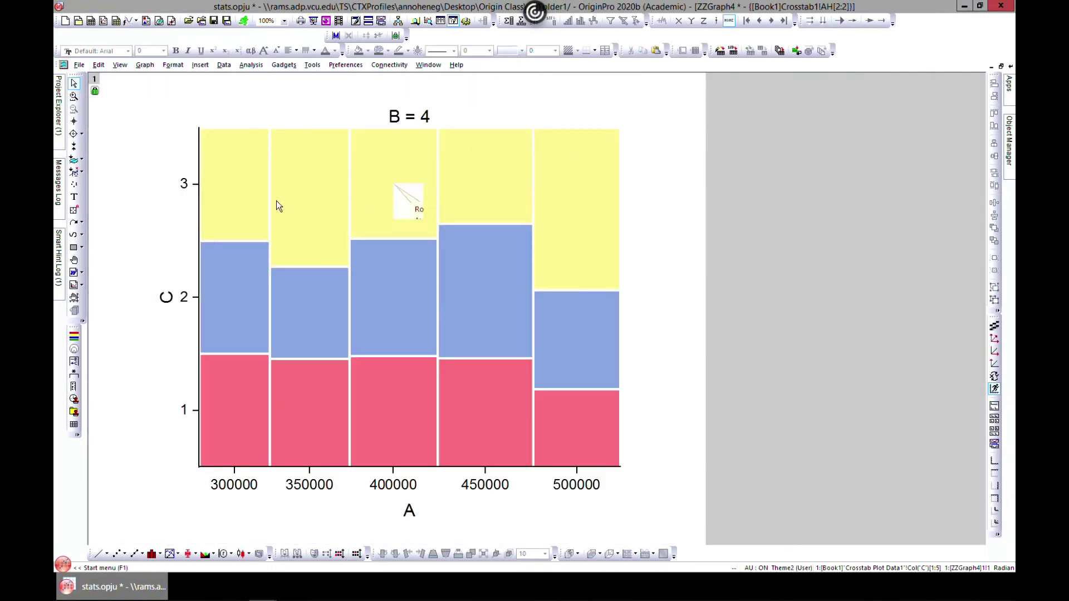
click(218, 148)
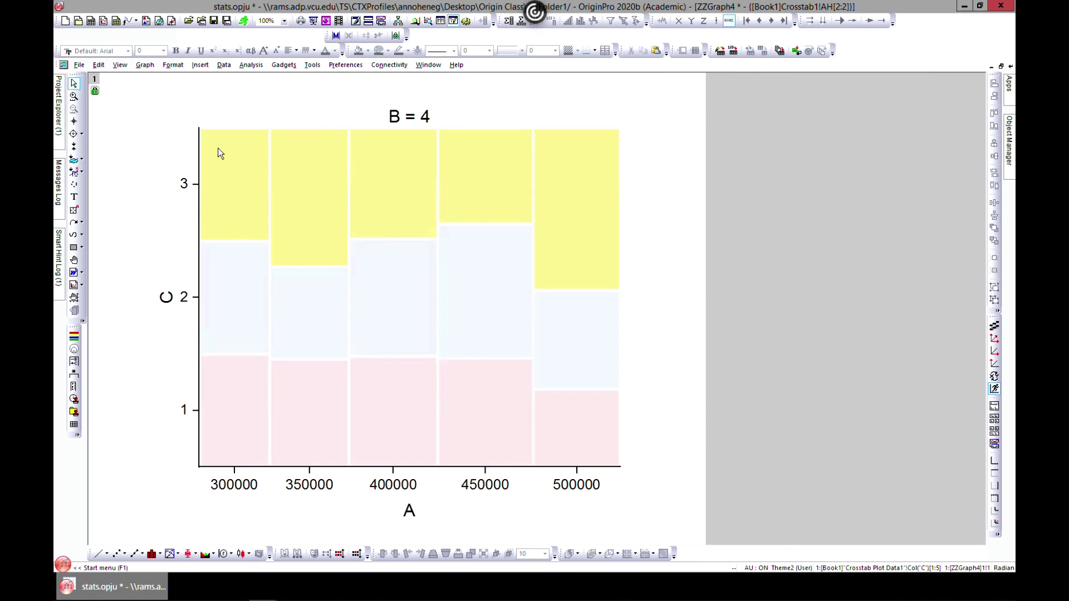